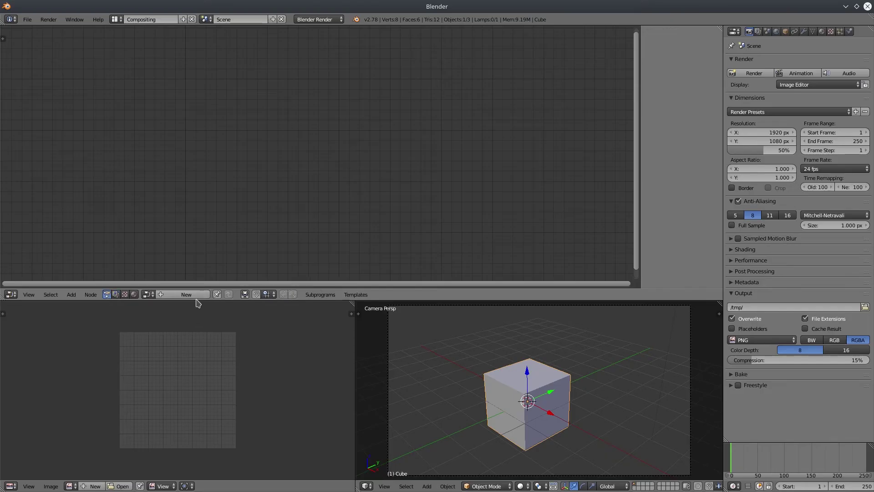
Create a new node tree and place a Group subprogram's input node in it
{"action": "left_click", "coordinate": [196, 299]}
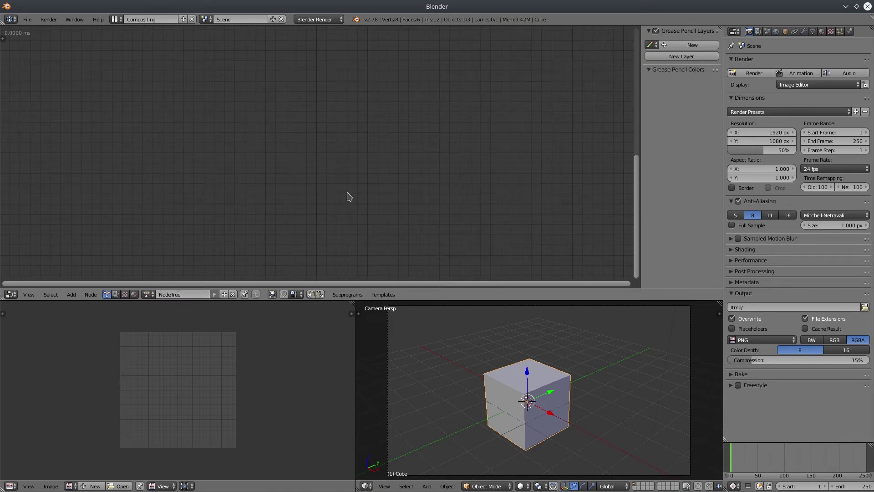
{"action": "key", "text": "shift+a"}
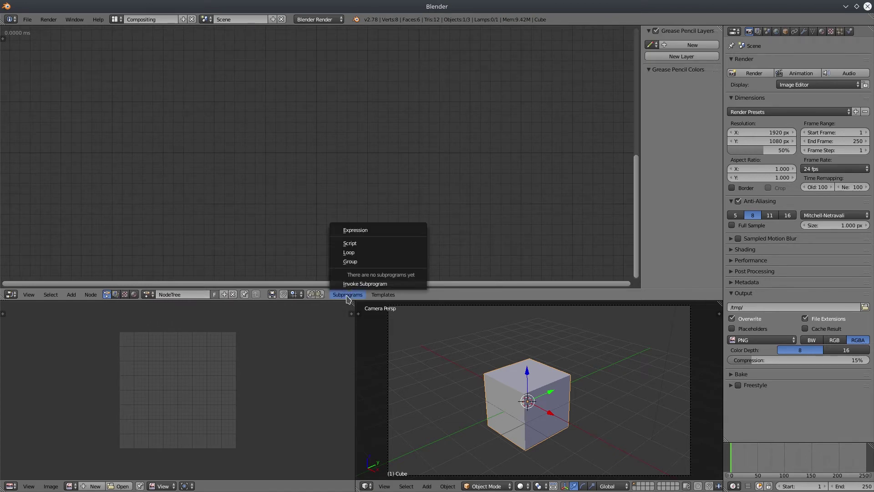
{"action": "left_click", "coordinate": [355, 262]}
{"action": "left_click", "coordinate": [248, 92]}
Create the group's output node and place it level with the Group Input node, with a gap between them
{"action": "left_click", "coordinate": [72, 295]}
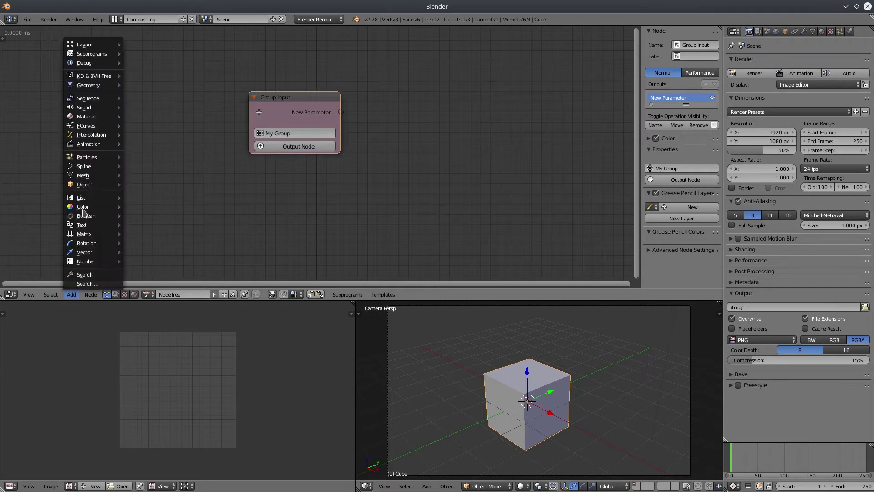
{"action": "mouse_move", "coordinate": [83, 54]}
{"action": "left_click", "coordinate": [173, 79]}
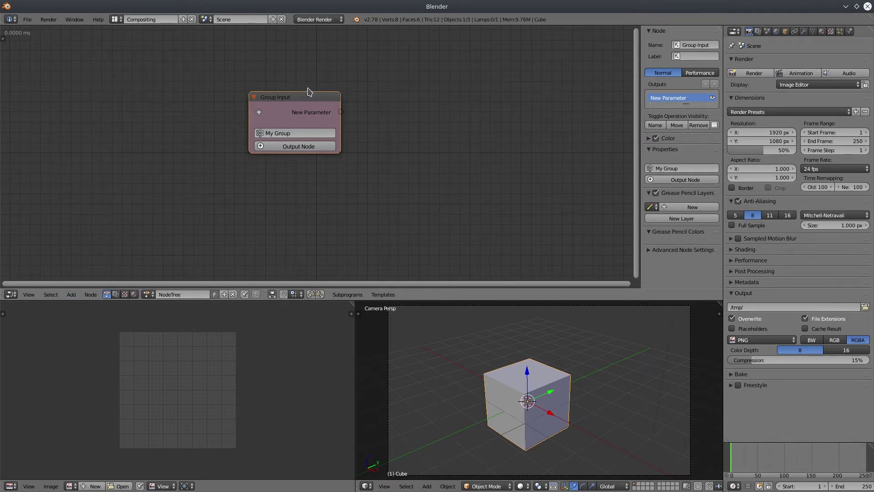
{"action": "left_click_drag", "start_coordinate": [301, 98], "coordinate": [261, 107]}
{"action": "left_click", "coordinate": [274, 153]}
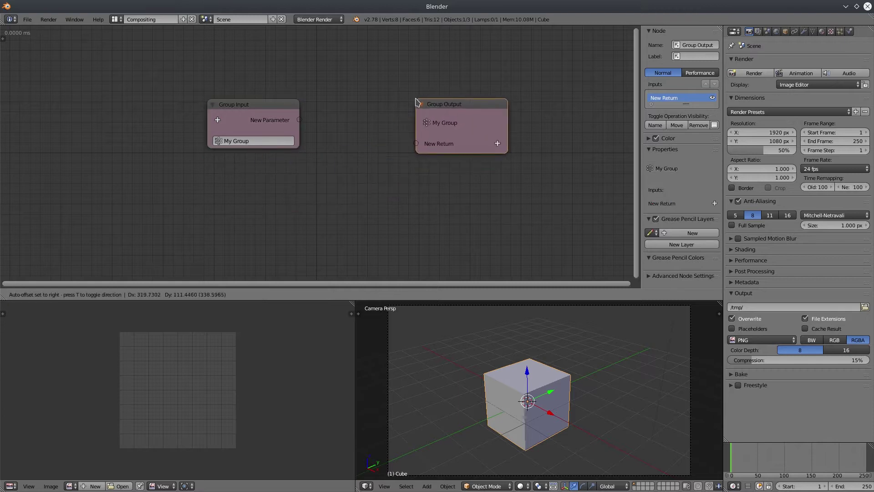
{"action": "left_click", "coordinate": [430, 99]}
Create an Invoke Subprogram node for My Group and place it below the Group Input and Group Output nodes
{"action": "left_click", "coordinate": [265, 108]}
{"action": "key", "text": "w"}
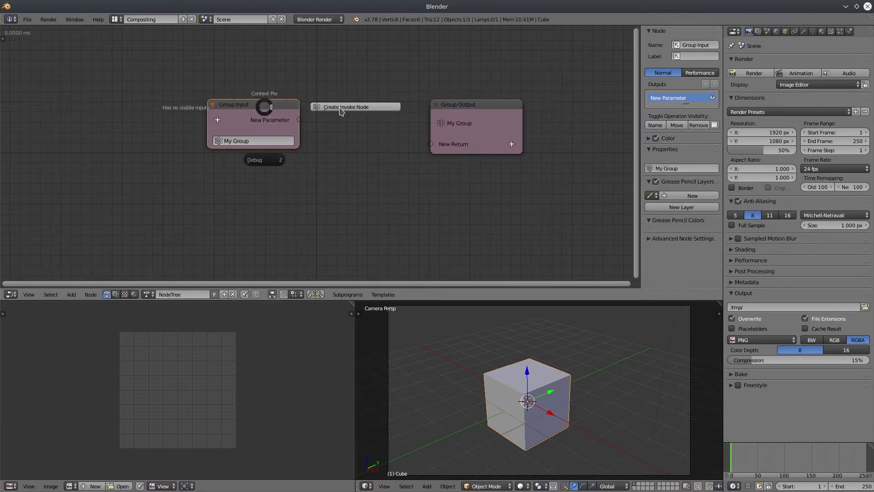
{"action": "left_click", "coordinate": [340, 109]}
{"action": "left_click", "coordinate": [323, 216]}
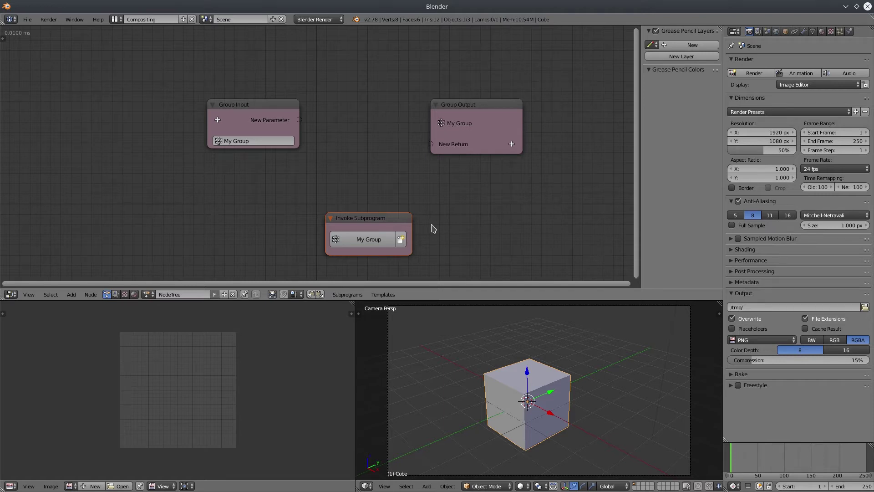
Rename the group as Addition and shift its Group Input node away from the Group Output node
{"action": "left_click", "coordinate": [268, 141]}
{"action": "type", "text": "Addition"}
{"action": "key", "text": "Return"}
{"action": "left_click_drag", "start_coordinate": [277, 109], "coordinate": [249, 114]}
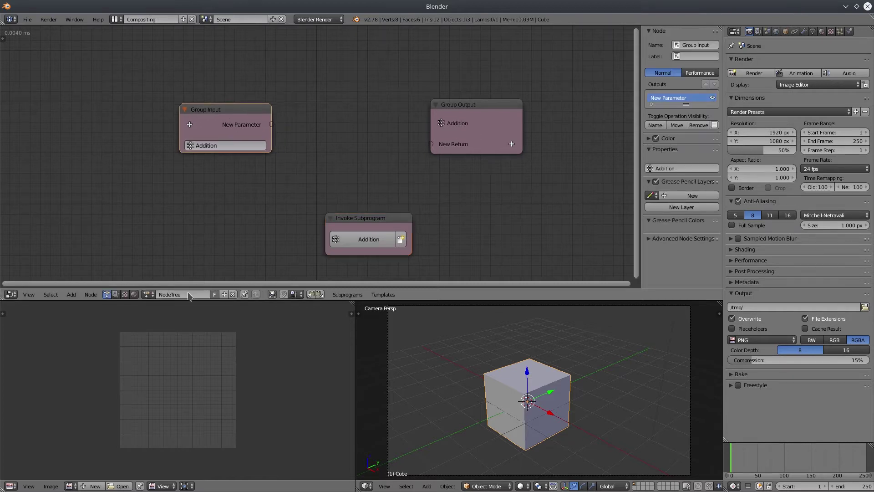
Add a Math node between the group nodes and link its A and B inputs to Group Input as new parameters
{"action": "left_click", "coordinate": [71, 294]}
{"action": "mouse_move", "coordinate": [91, 261]}
{"action": "left_click", "coordinate": [160, 412]}
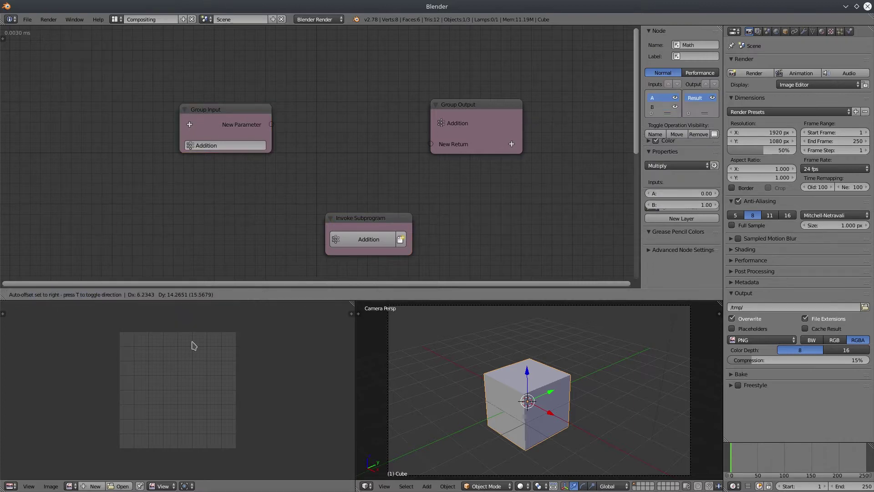
{"action": "left_click", "coordinate": [308, 116]}
{"action": "left_click_drag", "start_coordinate": [303, 155], "coordinate": [271, 124]}
{"action": "left_click_drag", "start_coordinate": [304, 165], "coordinate": [272, 135]}
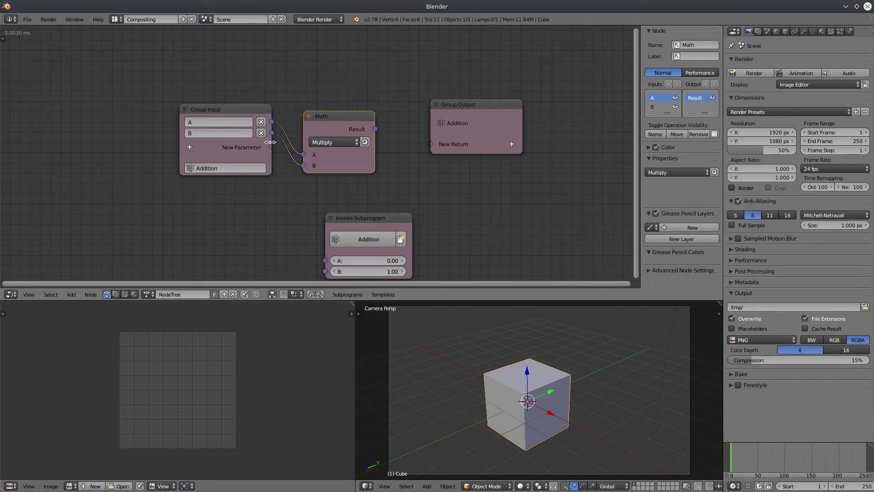
Set the Math node's operation to Add and link its Result to Group Output as a new return
{"action": "left_click", "coordinate": [331, 143]}
{"action": "left_click", "coordinate": [318, 154]}
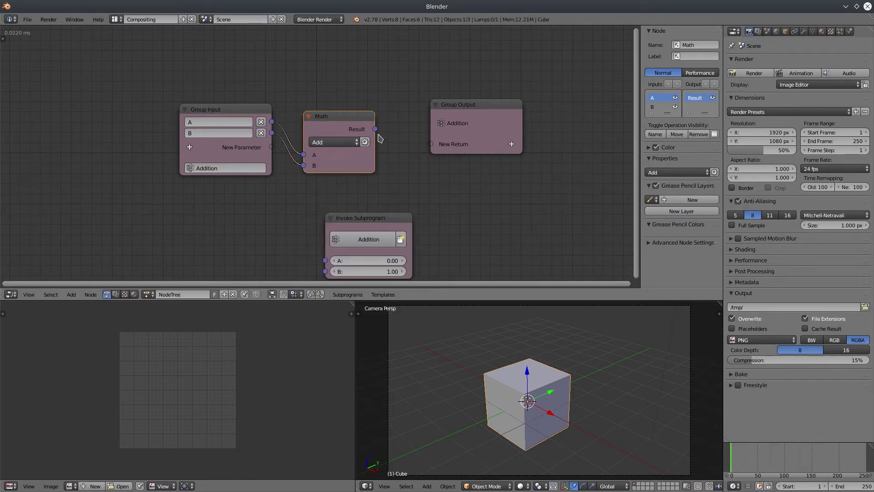
{"action": "left_click_drag", "start_coordinate": [374, 129], "coordinate": [431, 144]}
{"action": "middle_click_drag", "start_coordinate": [423, 211], "coordinate": [400, 147]}
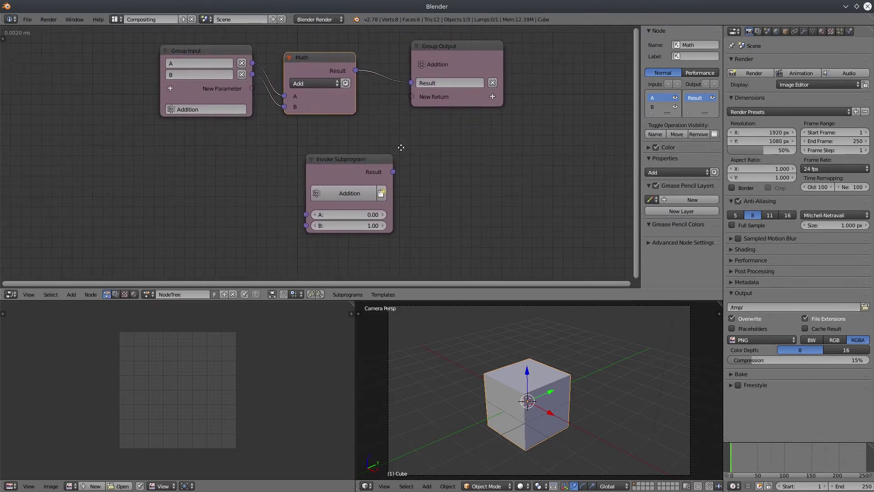
Move the Invoke Subprogram node slightly down and label it Addition
{"action": "left_click_drag", "start_coordinate": [339, 168], "coordinate": [320, 188]}
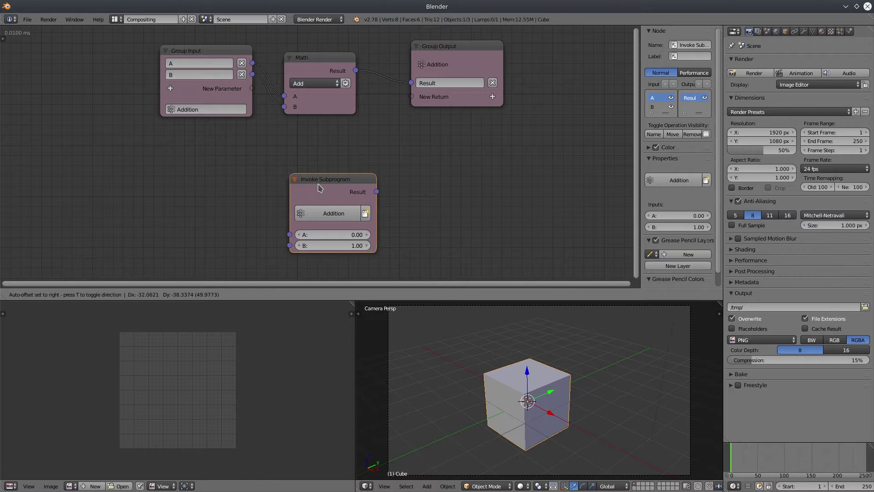
{"action": "left_click_drag", "start_coordinate": [349, 170], "coordinate": [350, 170]}
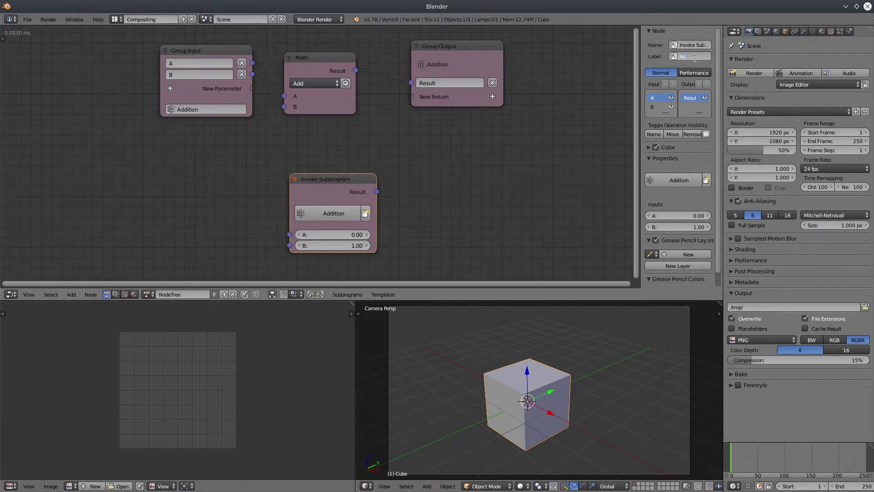
{"action": "key", "text": "Return"}
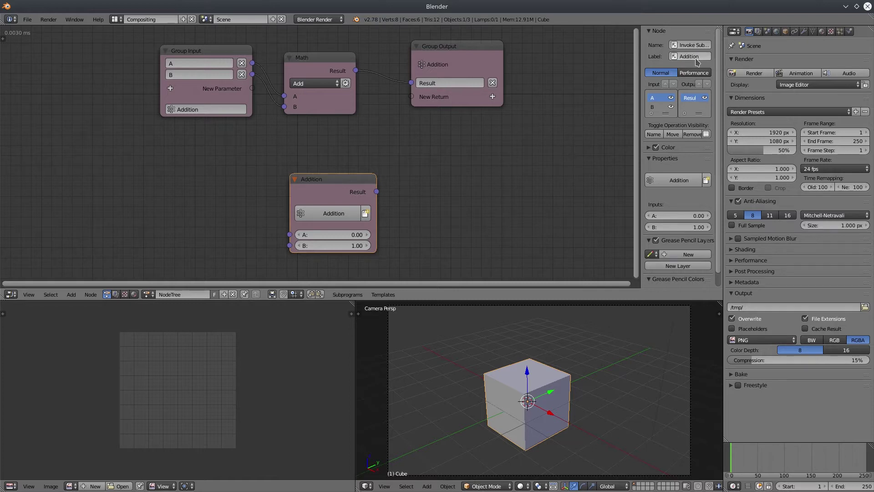
Move the labelled Addition node well below the group's nodes into an empty area
{"action": "left_click_drag", "start_coordinate": [340, 178], "coordinate": [314, 178]}
{"action": "middle_click_drag", "start_coordinate": [411, 181], "coordinate": [390, 67]}
{"action": "left_click_drag", "start_coordinate": [291, 71], "coordinate": [311, 171]}
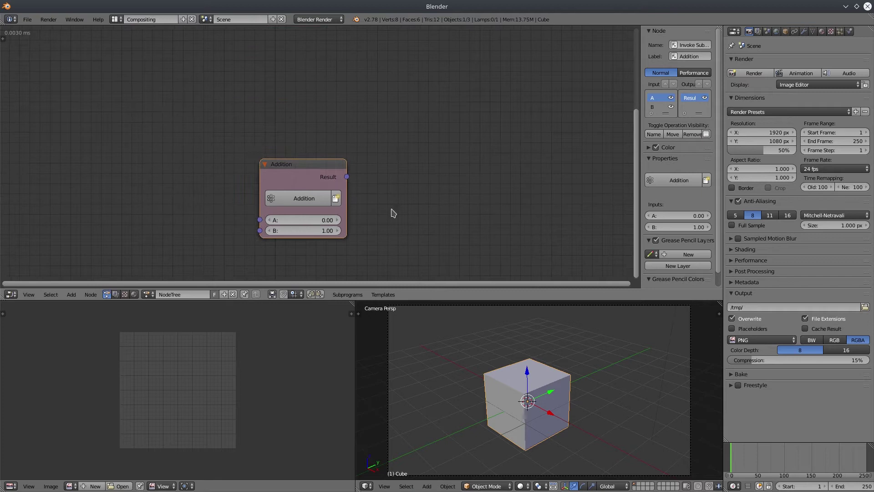
{"action": "middle_click_drag", "start_coordinate": [391, 211], "coordinate": [376, 135]}
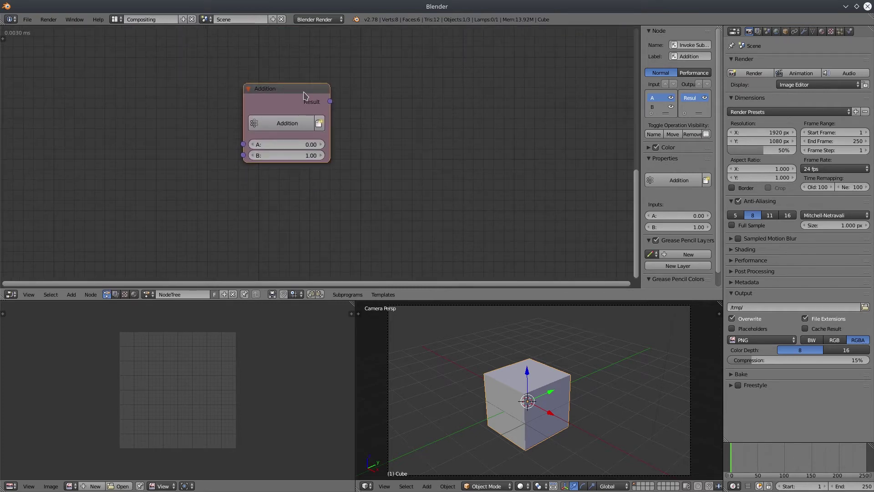
Attach a Debug node to the Addition node's Result and set its inputs to A 3.96 and B 5.17
{"action": "key", "text": "w"}
{"action": "left_click", "coordinate": [303, 147]}
{"action": "left_click", "coordinate": [395, 73]}
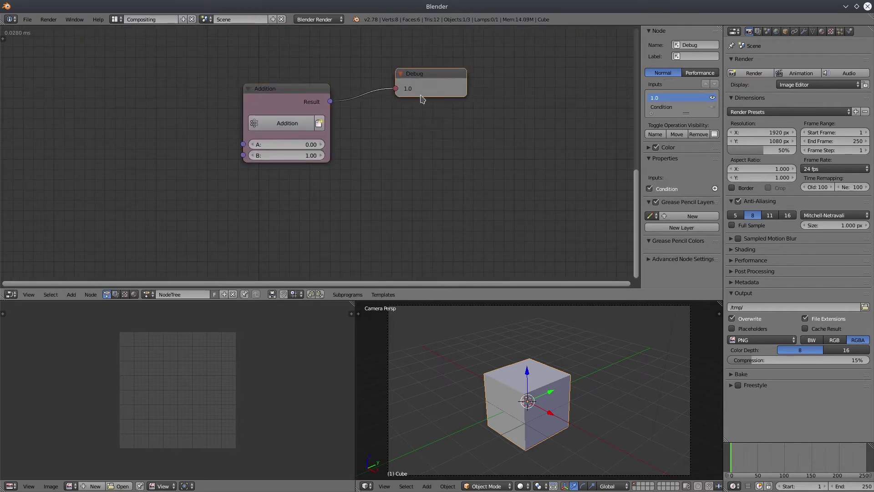
{"action": "left_click_drag", "start_coordinate": [285, 144], "coordinate": [321, 156]}
Duplicate the Addition node below the original and attach a Debug node to the copy's Result
{"action": "left_click", "coordinate": [296, 92]}
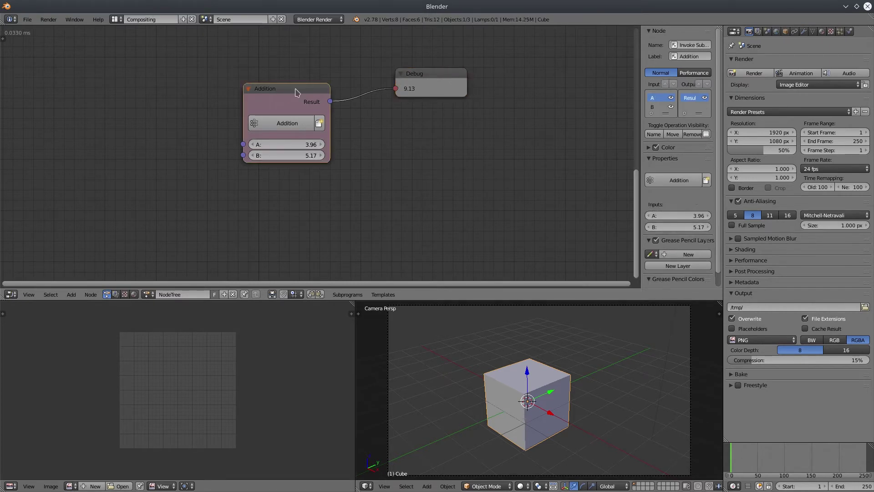
{"action": "key", "text": "shift+d"}
{"action": "left_click", "coordinate": [389, 181]}
{"action": "middle_click_drag", "start_coordinate": [366, 165], "coordinate": [304, 148]}
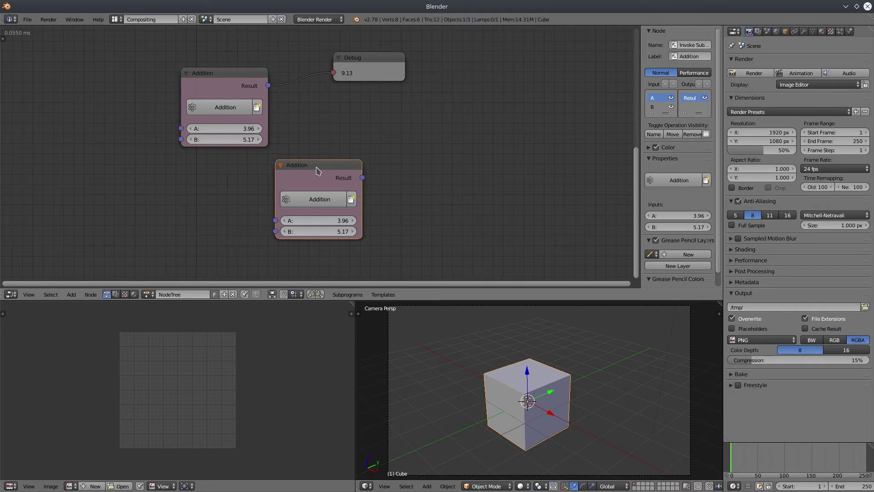
{"action": "left_click_drag", "start_coordinate": [317, 167], "coordinate": [295, 172]}
{"action": "key", "text": "w"}
{"action": "left_click", "coordinate": [302, 226]}
{"action": "left_click", "coordinate": [423, 158]}
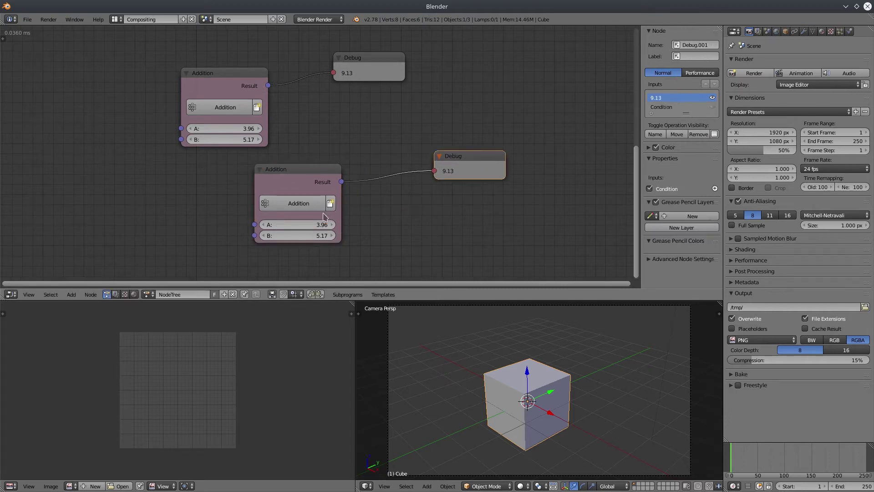
Set the second Addition node's inputs to A 11.04 and B 9.58
{"action": "left_click_drag", "start_coordinate": [306, 224], "coordinate": [332, 225]}
{"action": "left_click_drag", "start_coordinate": [271, 240], "coordinate": [393, 237]}
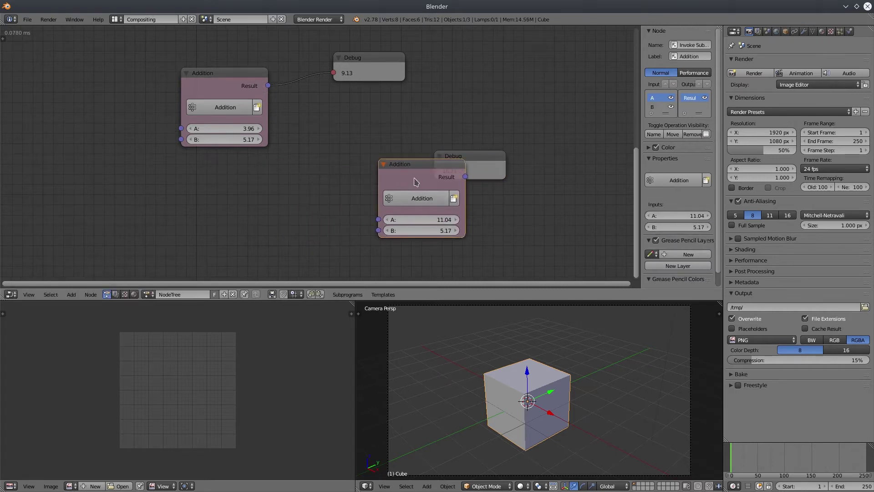
{"action": "left_click_drag", "start_coordinate": [401, 165], "coordinate": [272, 177]}
{"action": "left_click", "coordinate": [273, 180]}
{"action": "left_click_drag", "start_coordinate": [292, 242], "coordinate": [346, 242]}
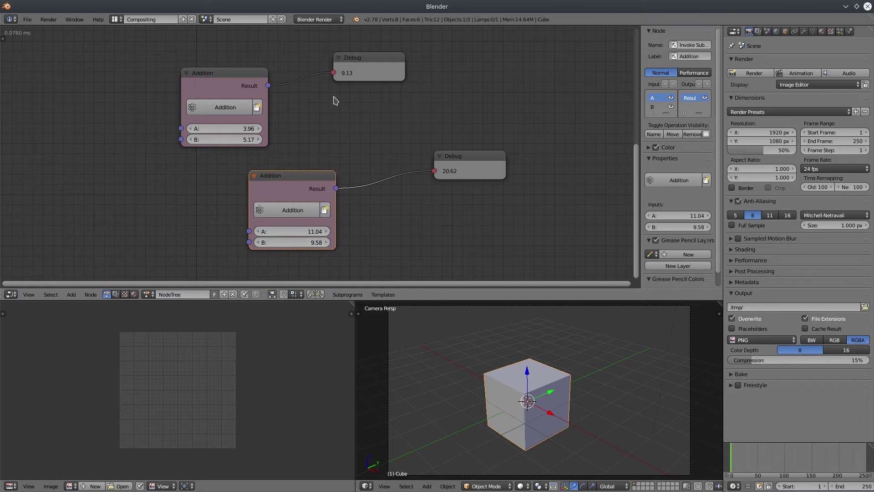
Duplicate the second Addition node to make a third one and attach a Debug node to its Result
{"action": "key", "text": "shift+d"}
{"action": "left_click", "coordinate": [448, 241]}
{"action": "middle_click_drag", "start_coordinate": [448, 242], "coordinate": [352, 182]}
{"action": "key", "text": "w"}
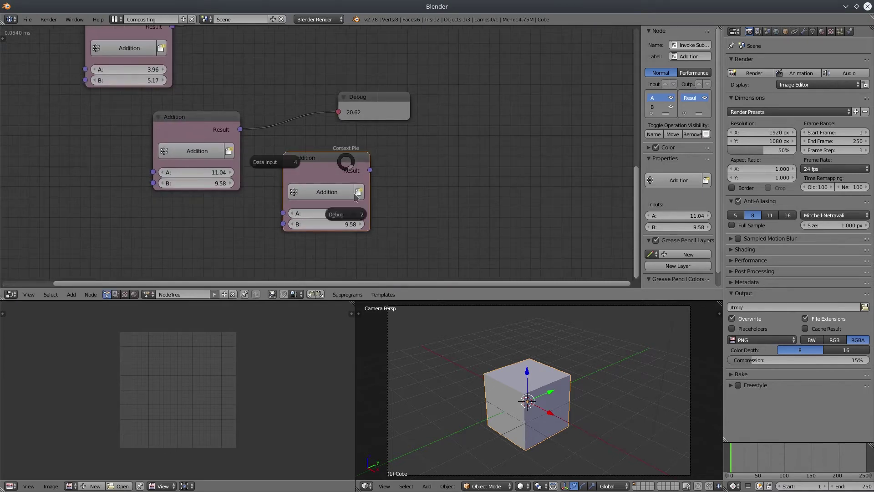
{"action": "left_click", "coordinate": [344, 214]}
{"action": "left_click", "coordinate": [344, 214]}
Set both the A and B inputs of the third Addition node to 25
{"action": "left_click_drag", "start_coordinate": [344, 217], "coordinate": [389, 223]}
{"action": "type", "text": "25"}
{"action": "key", "text": "Return"}
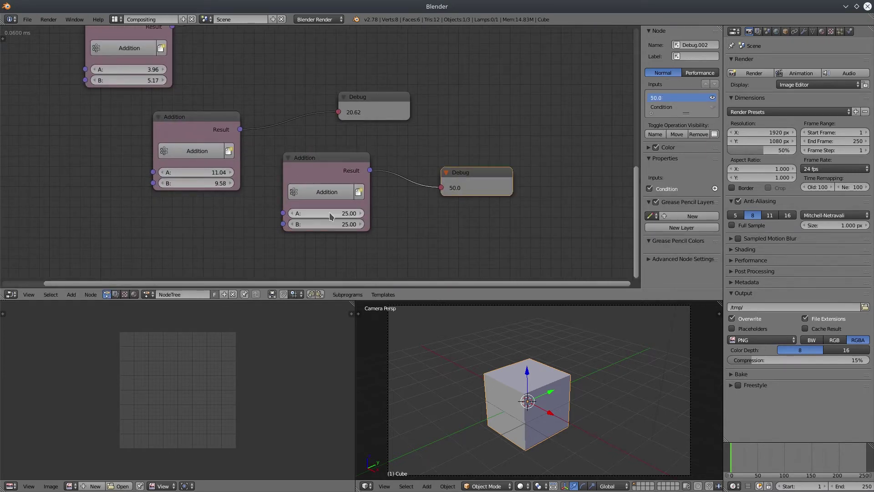
Spread out the Addition nodes and link the second one's Result to the third's A and the first one's Result to its B
{"action": "middle_click_drag", "start_coordinate": [378, 143], "coordinate": [450, 173]}
{"action": "left_click_drag", "start_coordinate": [389, 191], "coordinate": [401, 193]}
{"action": "left_click_drag", "start_coordinate": [257, 147], "coordinate": [244, 141]}
{"action": "left_click_drag", "start_coordinate": [419, 188], "coordinate": [411, 179]}
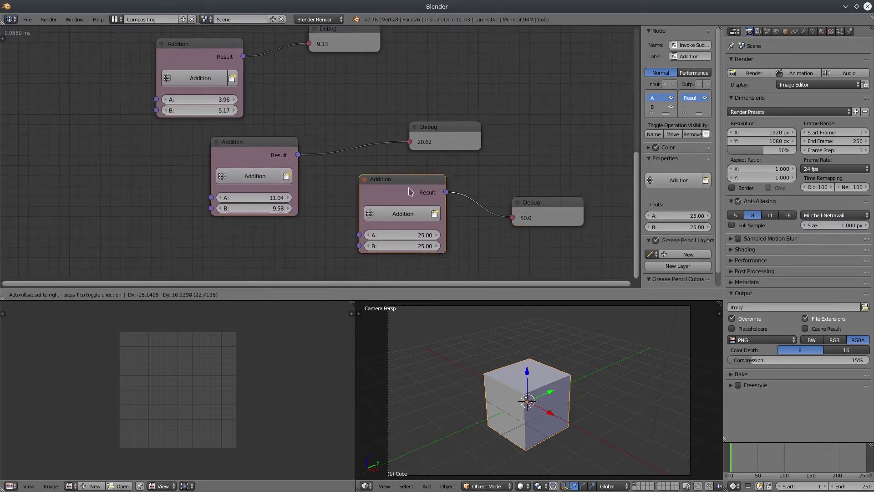
{"action": "left_click_drag", "start_coordinate": [299, 154], "coordinate": [360, 247]}
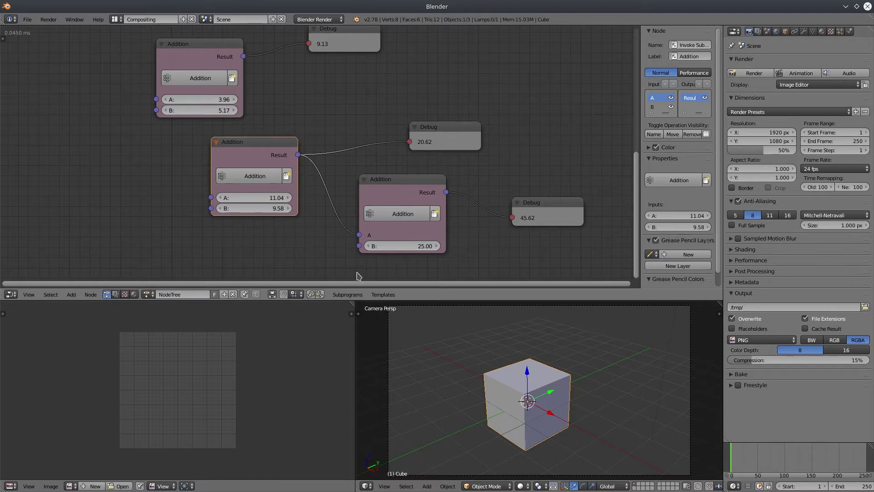
{"action": "left_click_drag", "start_coordinate": [534, 203], "coordinate": [556, 157]}
{"action": "left_click_drag", "start_coordinate": [244, 57], "coordinate": [360, 246]}
{"action": "left_click_drag", "start_coordinate": [282, 147], "coordinate": [237, 197]}
Space the Group Input, Math and Group Output nodes of the Addition group farther apart
{"action": "middle_click_drag", "start_coordinate": [317, 68], "coordinate": [348, 224]}
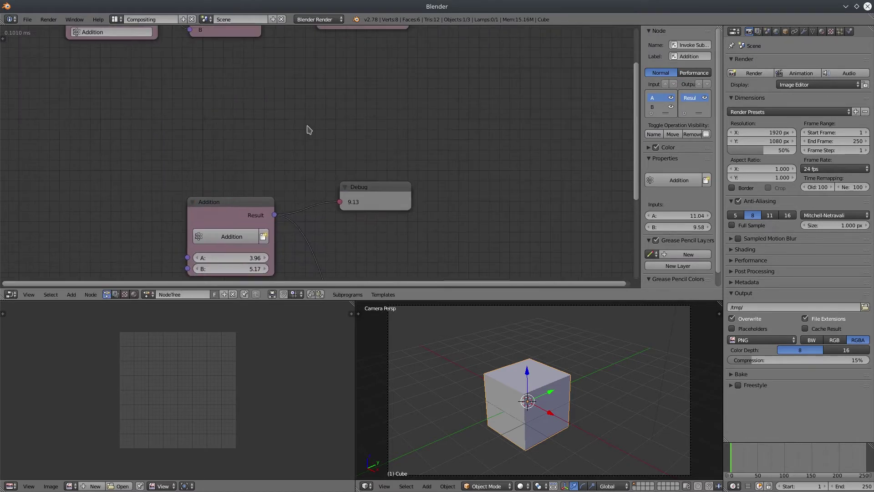
{"action": "middle_click_drag", "start_coordinate": [257, 49], "coordinate": [334, 202]}
{"action": "mouse_move", "coordinate": [276, 136]}
{"action": "left_mouse_down"}
{"action": "mouse_move", "coordinate": [317, 141]}
{"action": "mouse_move", "coordinate": [289, 143]}
{"action": "left_mouse_up"}
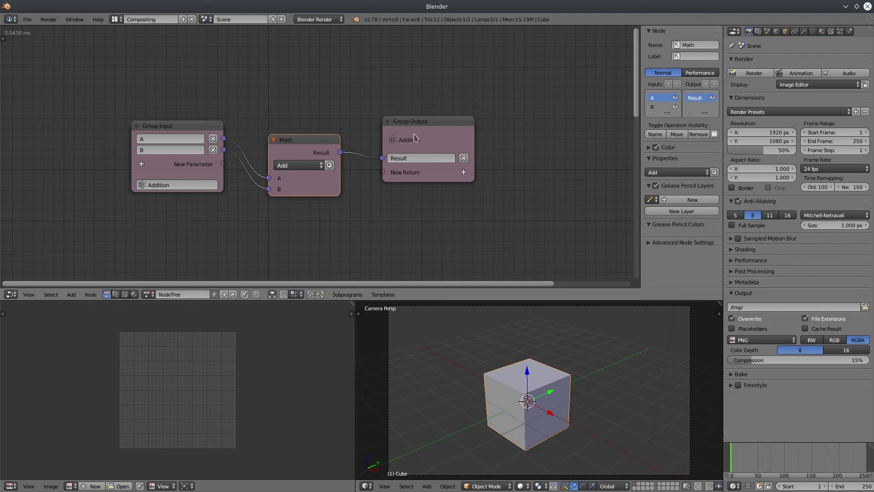
{"action": "left_click_drag", "start_coordinate": [410, 136], "coordinate": [484, 140]}
{"action": "left_click_drag", "start_coordinate": [173, 131], "coordinate": [89, 107]}
{"action": "left_click_drag", "start_coordinate": [264, 151], "coordinate": [251, 156]}
{"action": "left_click", "coordinate": [86, 104]}
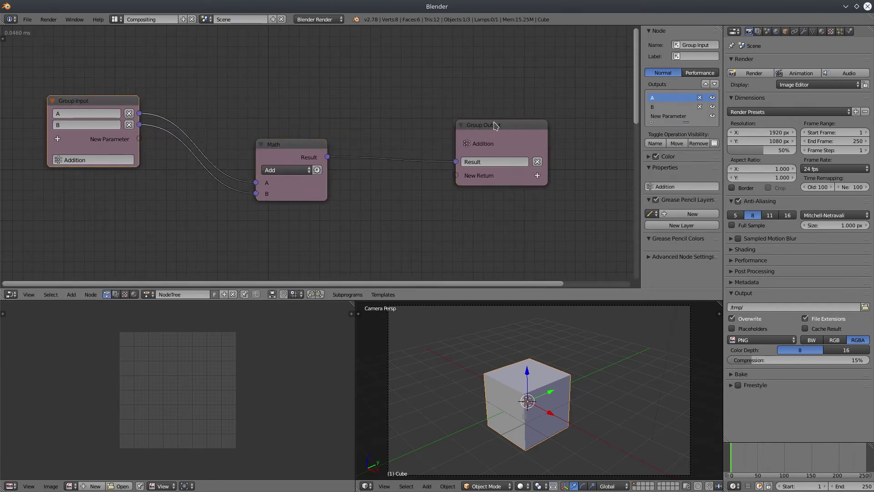
{"action": "left_click", "coordinate": [478, 130]}
{"action": "left_click_drag", "start_coordinate": [296, 150], "coordinate": [306, 144]}
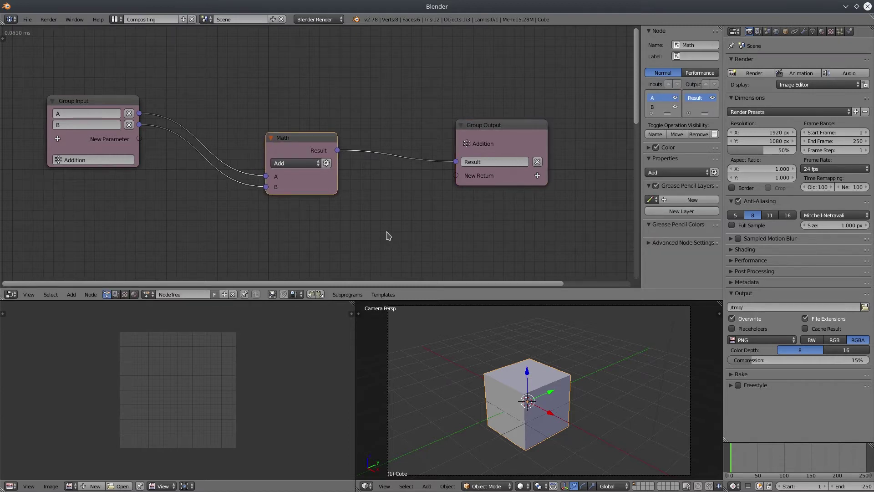
{"action": "key", "text": "Tab"}
{"action": "key", "text": "Tab"}
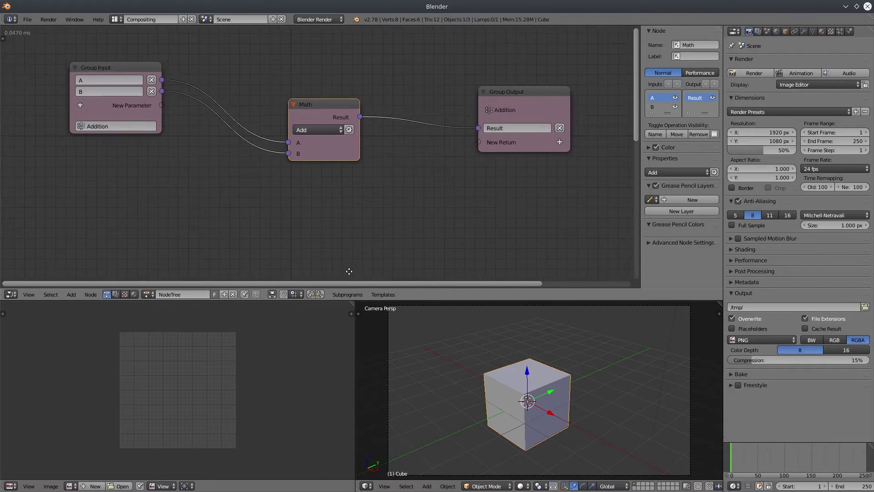
Add a Mesh Object Output node below the Math node and link its Object output to the Group Output as a new return
{"action": "left_click", "coordinate": [71, 295]}
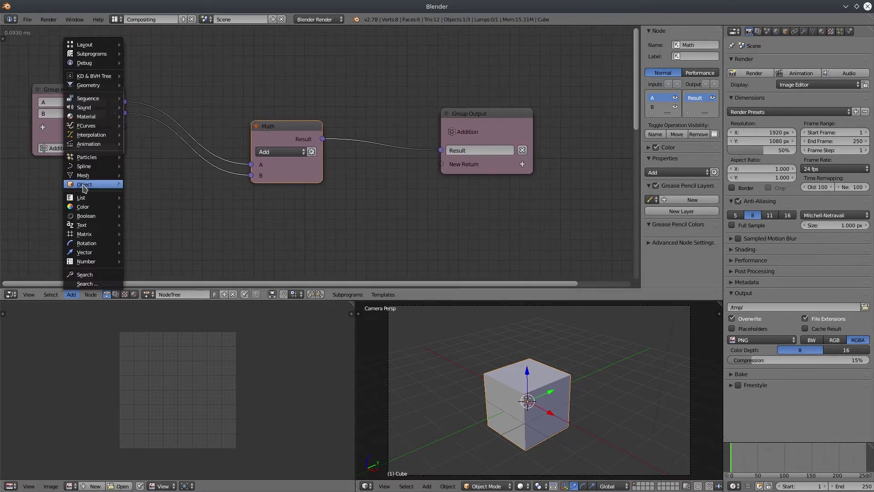
{"action": "mouse_move", "coordinate": [96, 178]}
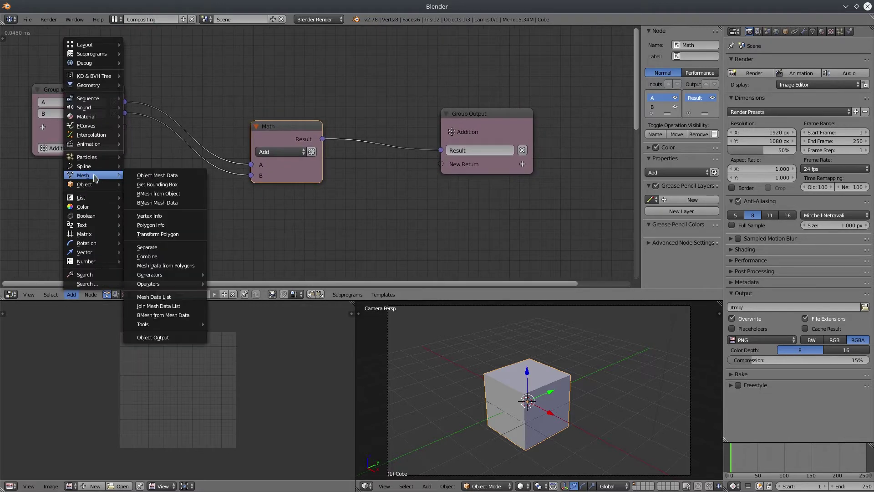
{"action": "left_click", "coordinate": [178, 337]}
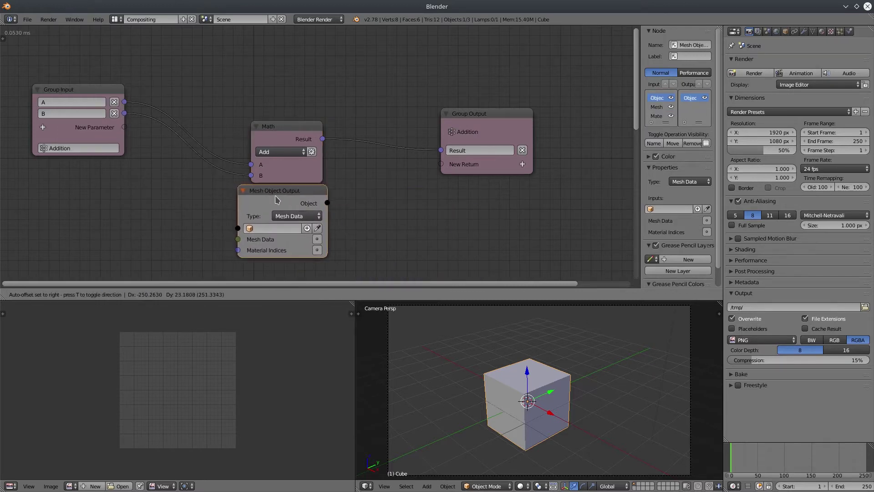
{"action": "left_click", "coordinate": [304, 211]}
{"action": "left_click_drag", "start_coordinate": [327, 203], "coordinate": [440, 164]}
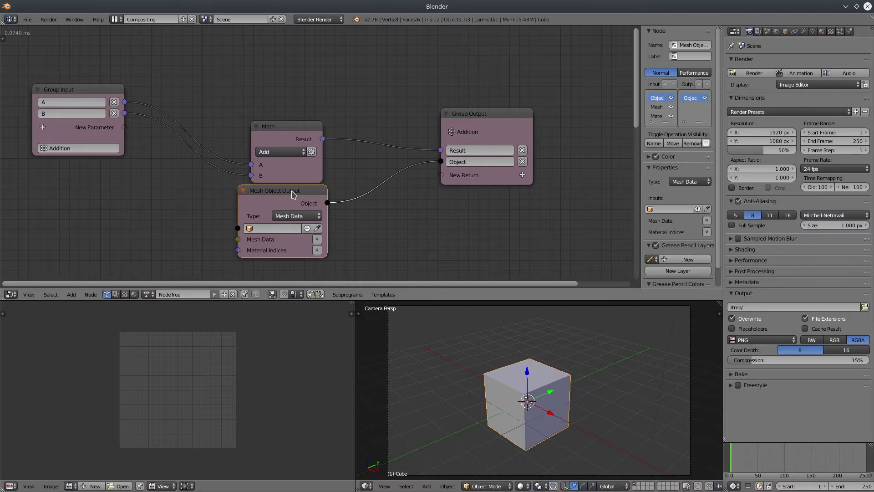
Replace the Mesh Object Output node with an Object Instancer node below the Math node
{"action": "key", "text": "x"}
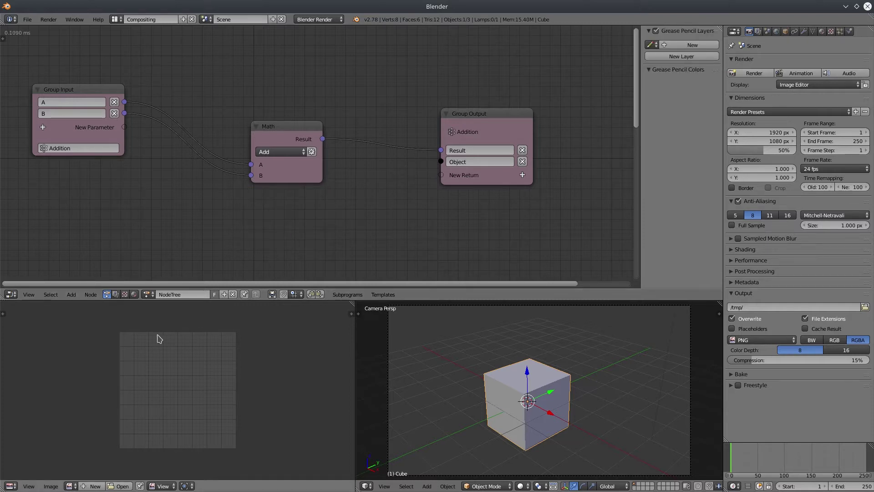
{"action": "left_click", "coordinate": [71, 294]}
{"action": "mouse_move", "coordinate": [104, 186]}
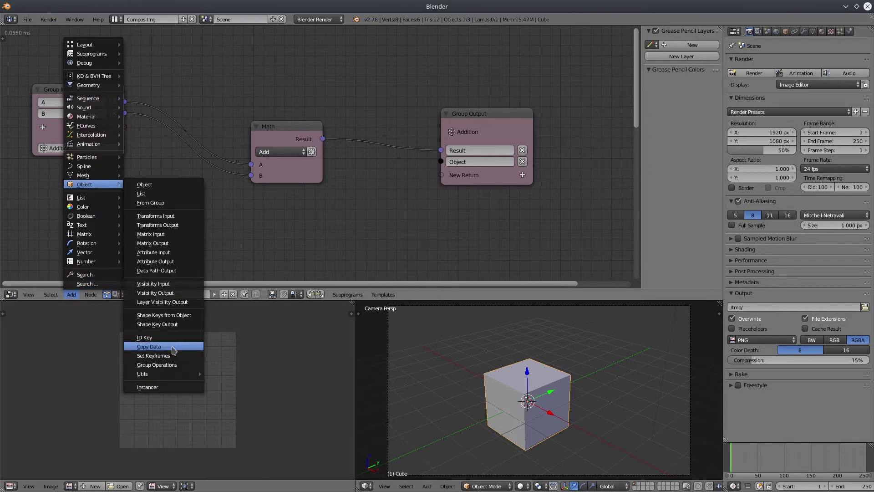
{"action": "left_click", "coordinate": [165, 390]}
{"action": "left_click", "coordinate": [248, 187]}
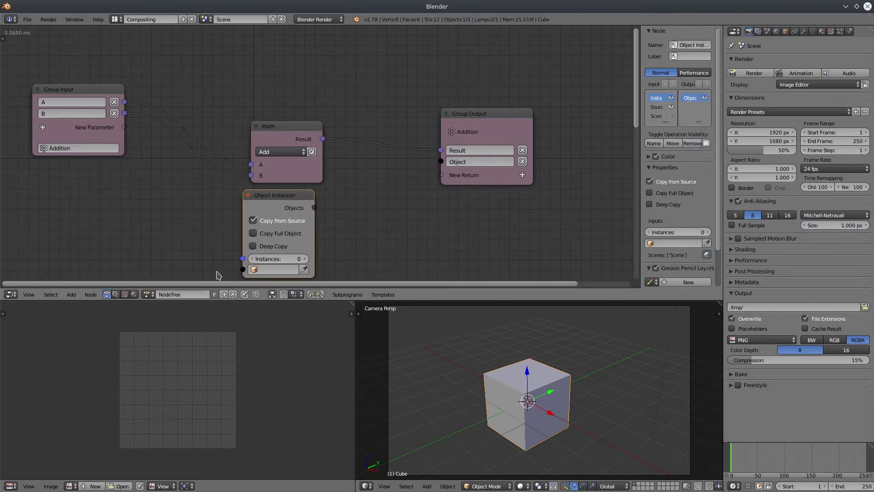
Expose the Object Instancer's Source as a new Group Input parameter, then delete the instancer and return to the Addition invoke nodes
{"action": "left_click_drag", "start_coordinate": [242, 270], "coordinate": [126, 127]}
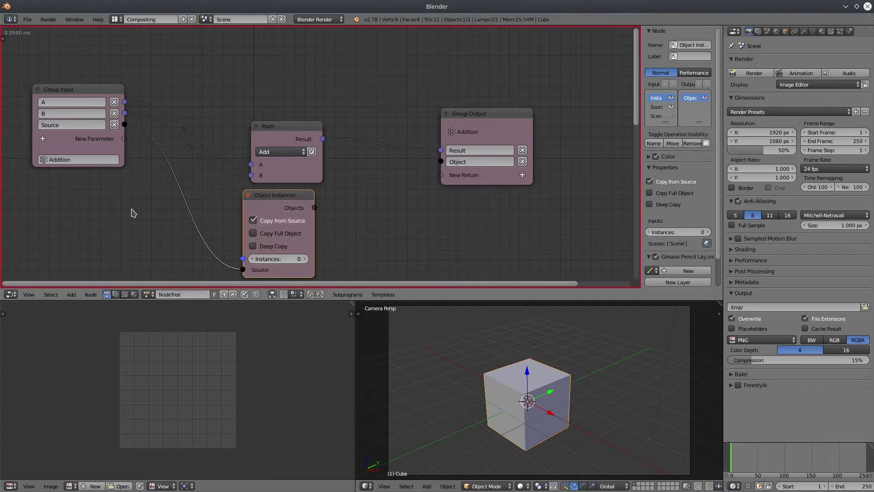
{"action": "left_click_drag", "start_coordinate": [209, 225], "coordinate": [169, 252], "text": "ctrl"}
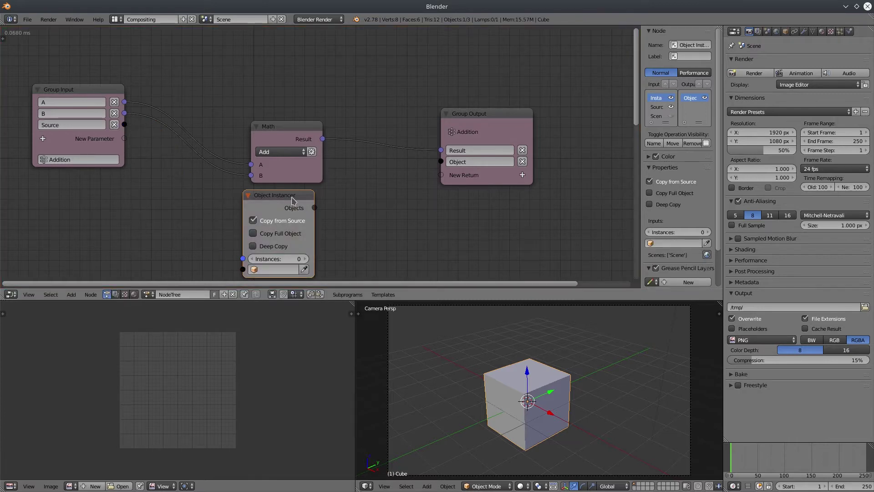
{"action": "key", "text": "x"}
{"action": "key", "text": "Tab"}
Open the recent file isInCamView.blend
{"action": "left_click", "coordinate": [28, 20]}
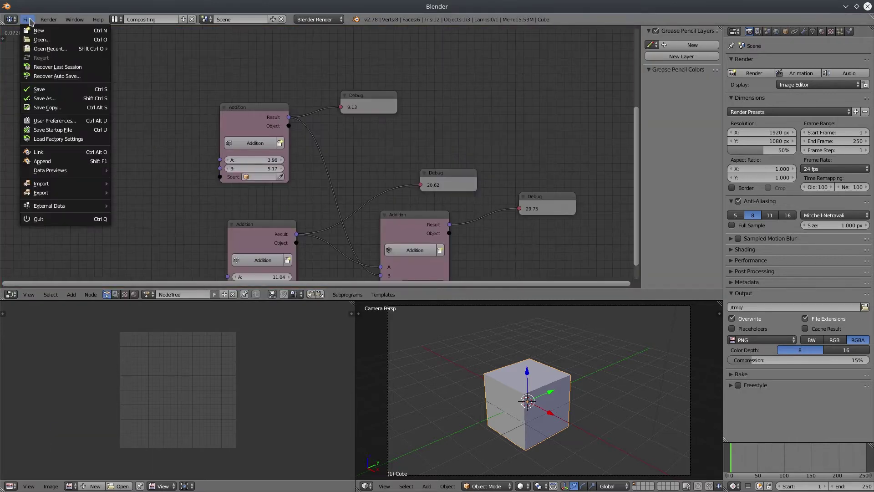
{"action": "mouse_move", "coordinate": [63, 49]}
{"action": "left_click", "coordinate": [149, 49]}
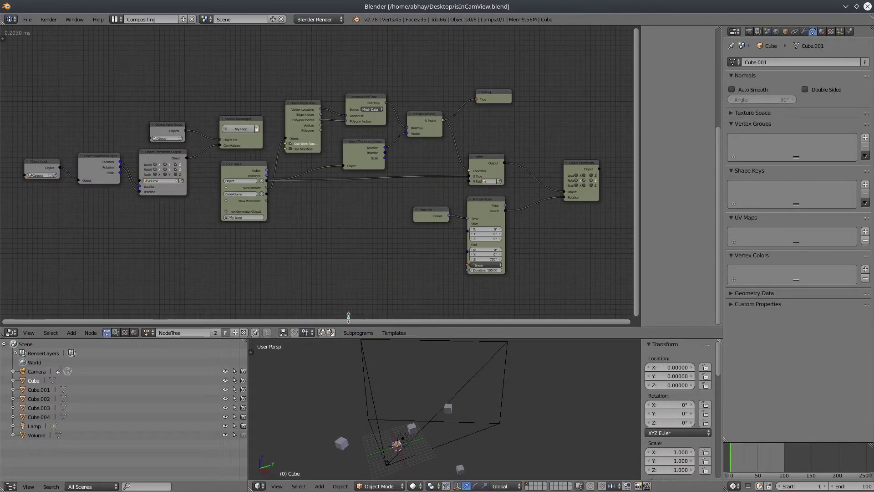
Hide the node editor's sidebar and enlarge the 3D view by shrinking the node editor and the outliner
{"action": "left_click_drag", "start_coordinate": [341, 337], "coordinate": [341, 253]}
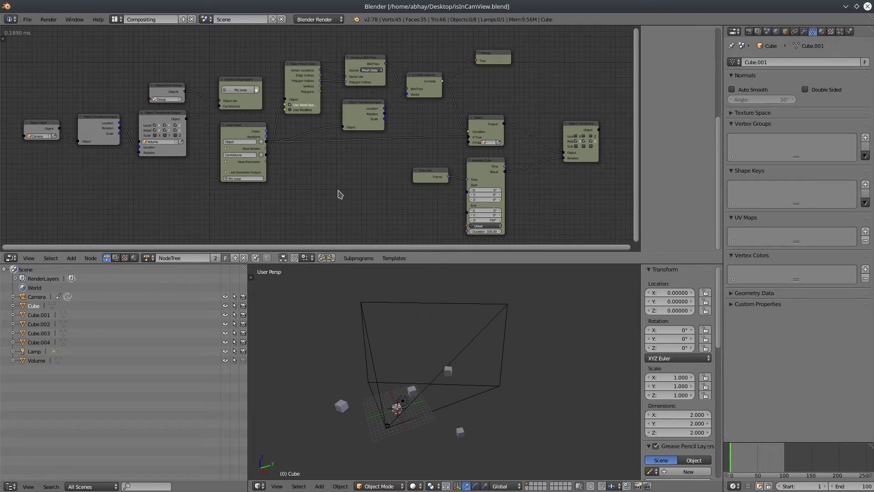
{"action": "key", "text": "ctrl+space"}
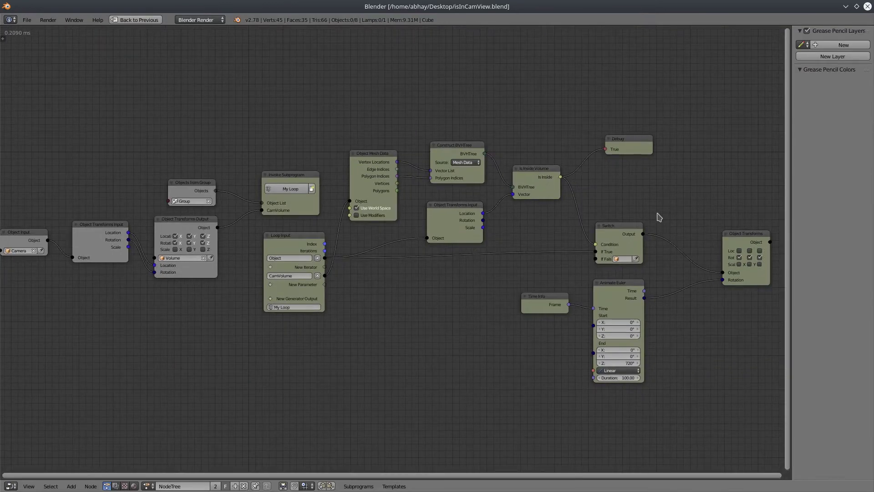
{"action": "key", "text": "n"}
{"action": "middle_click_drag", "start_coordinate": [474, 330], "coordinate": [473, 301]}
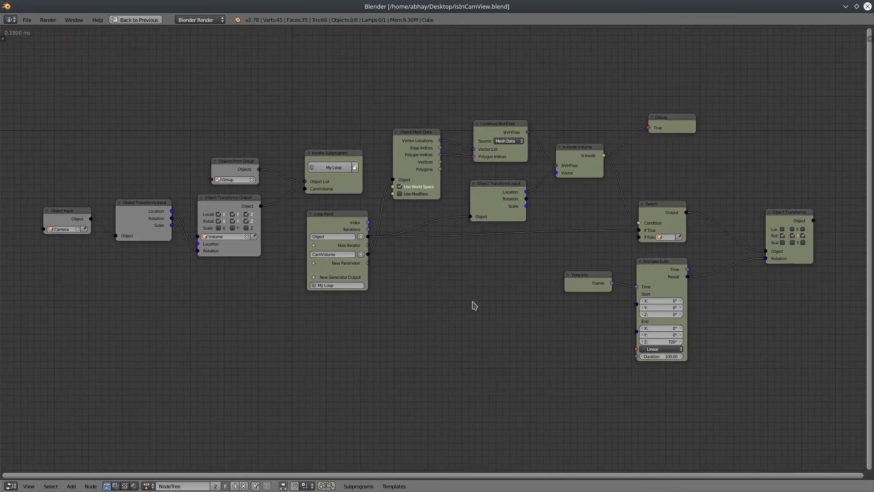
{"action": "key", "text": "ctrl+space"}
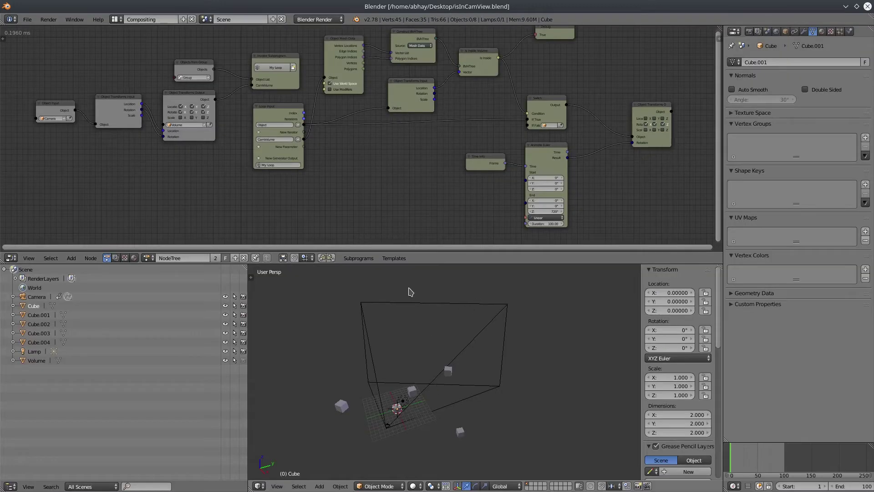
{"action": "left_click_drag", "start_coordinate": [408, 265], "coordinate": [406, 223]}
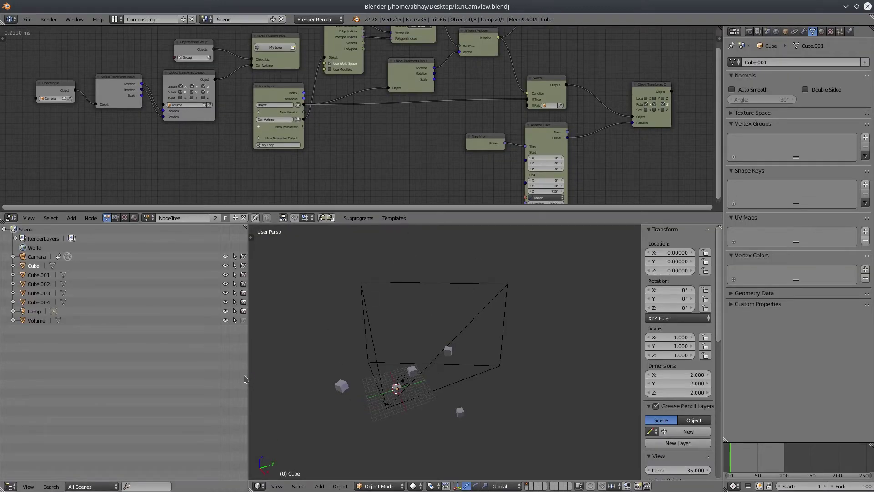
{"action": "left_click_drag", "start_coordinate": [248, 371], "coordinate": [188, 371]}
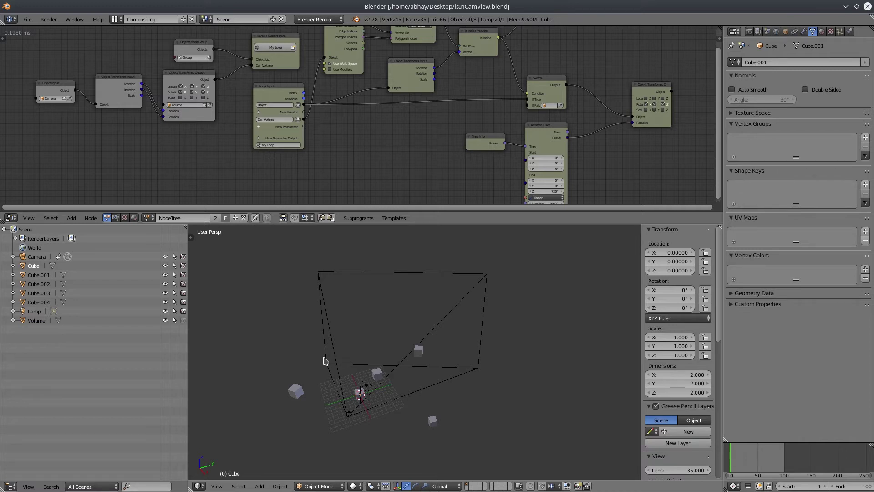
Play the animation and examine the cubes' rotation relative to the camera's field of view, through the camera and from several angles
{"action": "key", "text": "KP_0"}
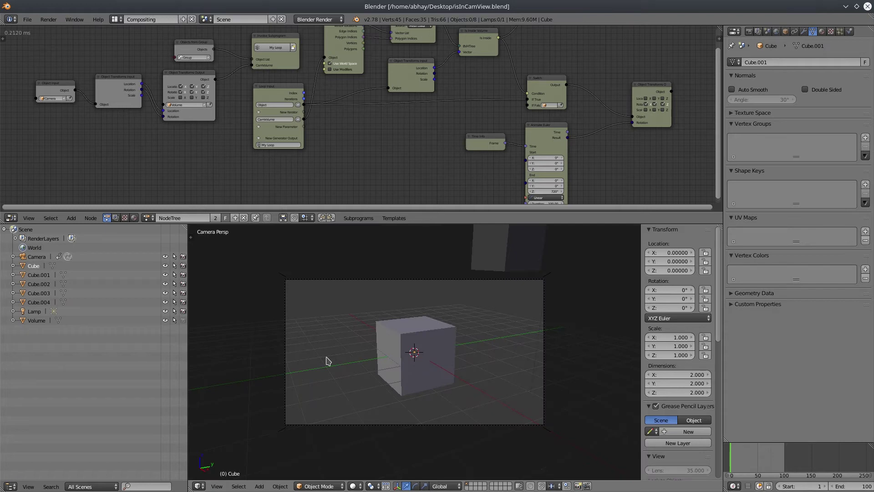
{"action": "key", "text": "alt+a"}
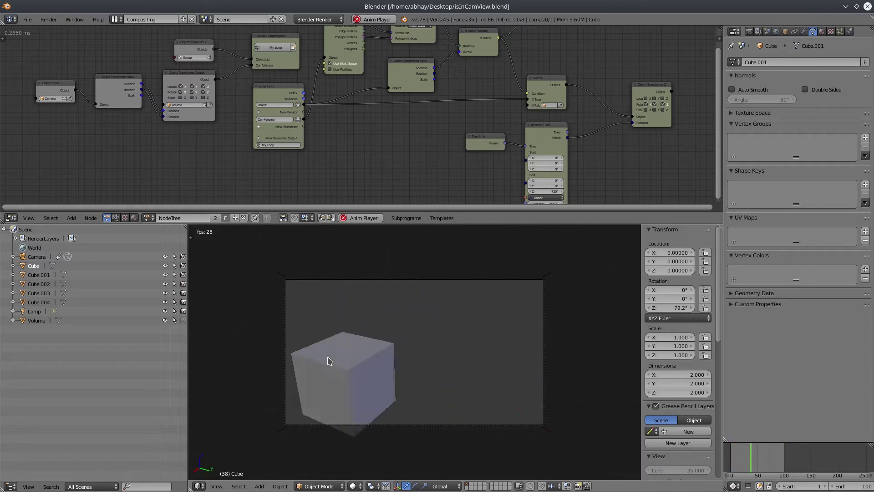
{"action": "key", "text": "KP_0"}
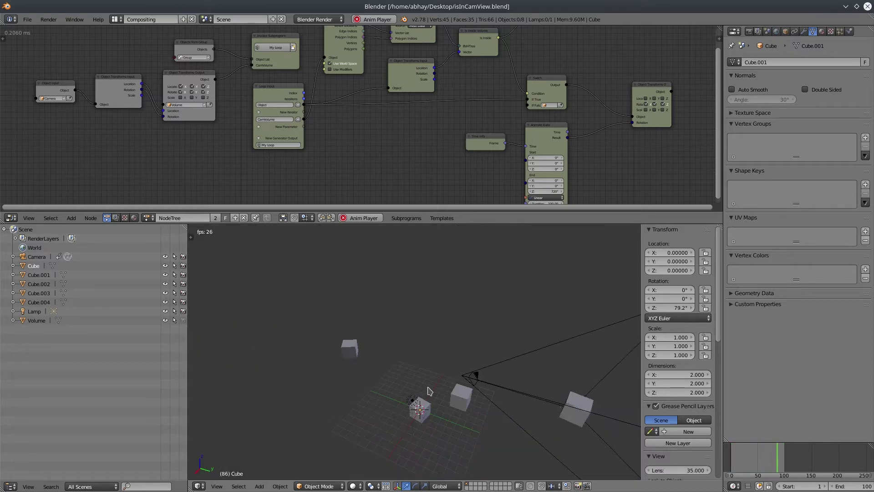
{"action": "mouse_move", "coordinate": [428, 387]}
{"action": "middle_mouse_down"}
{"action": "mouse_move", "coordinate": [465, 379]}
{"action": "mouse_move", "coordinate": [432, 380]}
{"action": "mouse_move", "coordinate": [444, 385]}
{"action": "middle_mouse_up"}
{"action": "scroll", "coordinate": [460, 382], "scroll_direction": "down", "scroll_amount": 3}
{"action": "scroll", "coordinate": [432, 380], "scroll_direction": "up", "scroll_amount": 4}
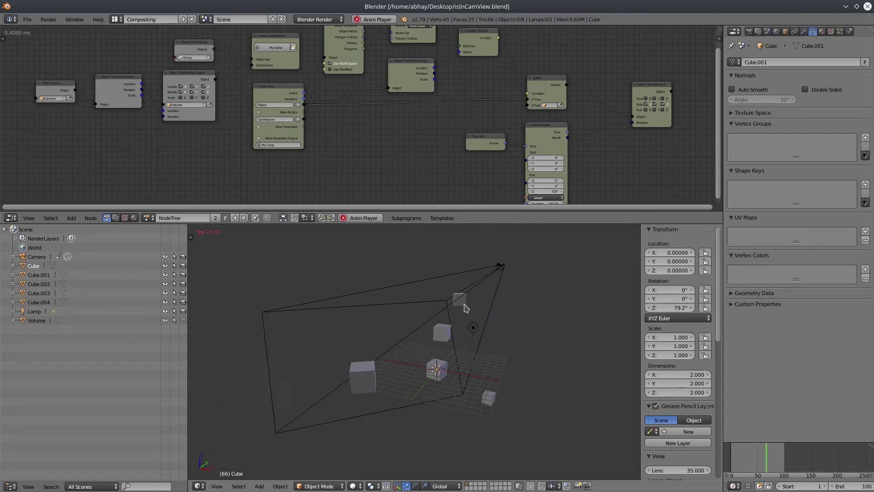
{"action": "middle_click_drag", "start_coordinate": [465, 308], "coordinate": [484, 338]}
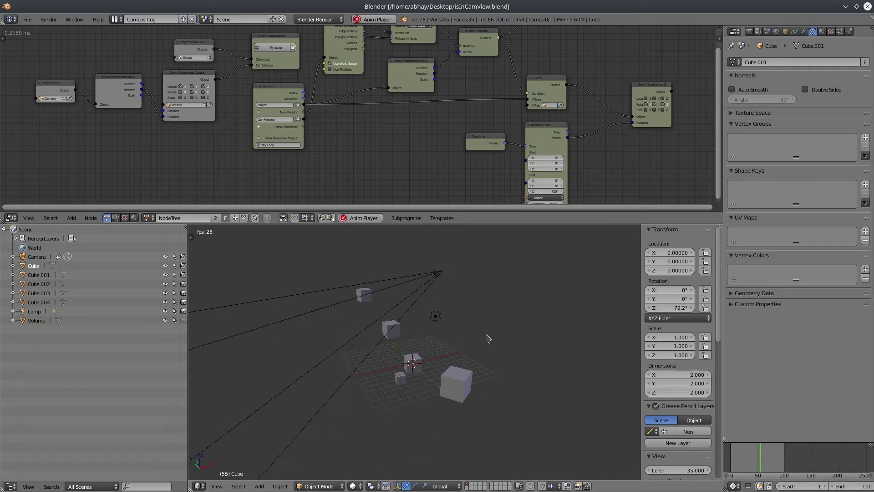
{"action": "middle_click_drag", "start_coordinate": [487, 337], "coordinate": [400, 316]}
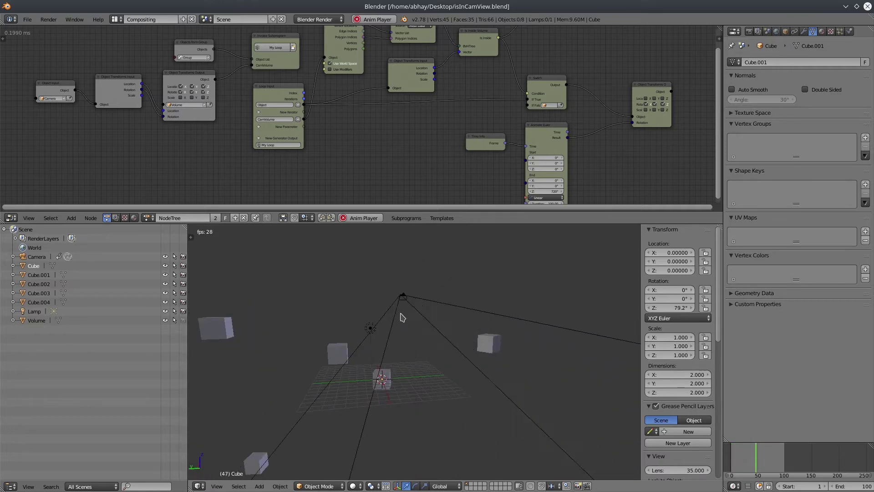
{"action": "middle_click_drag", "start_coordinate": [403, 318], "coordinate": [430, 343]}
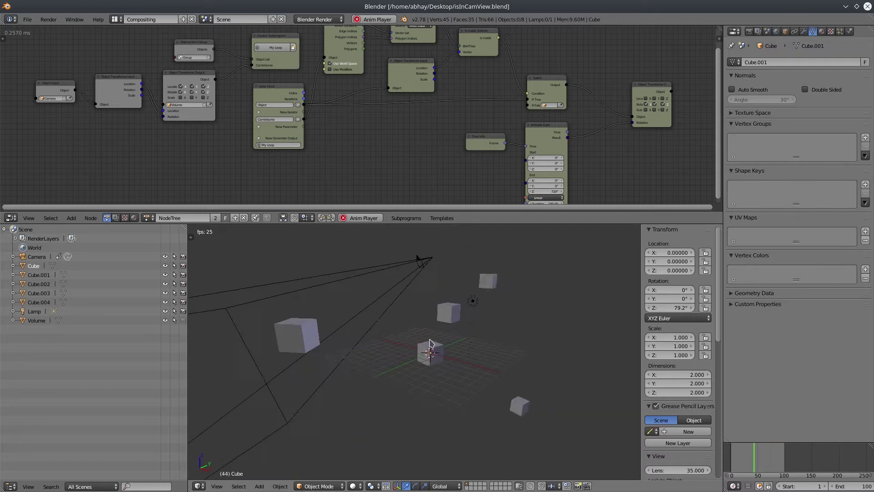
Maximize the node editor and add a Group subprogram input node in the empty area below the existing nodes
{"action": "middle_click_drag", "start_coordinate": [384, 132], "coordinate": [370, 179]}
{"action": "key", "text": "ctrl+Up"}
{"action": "left_click", "coordinate": [357, 486]}
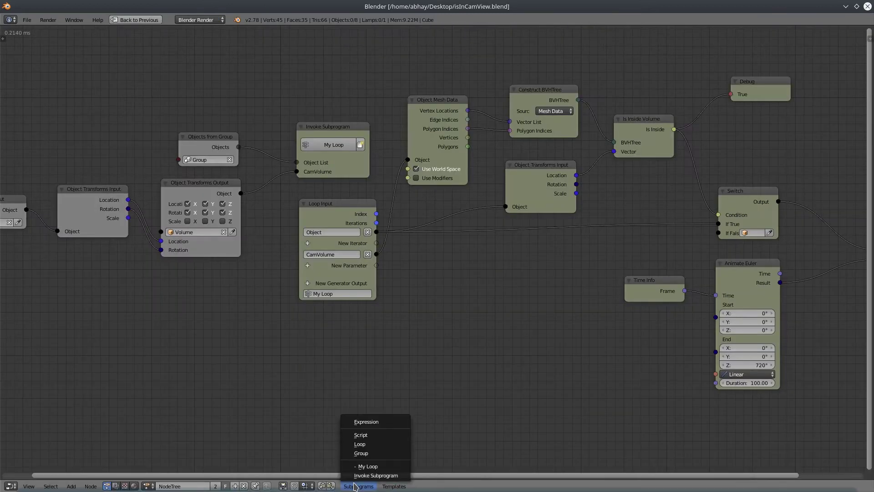
{"action": "left_click", "coordinate": [362, 453]}
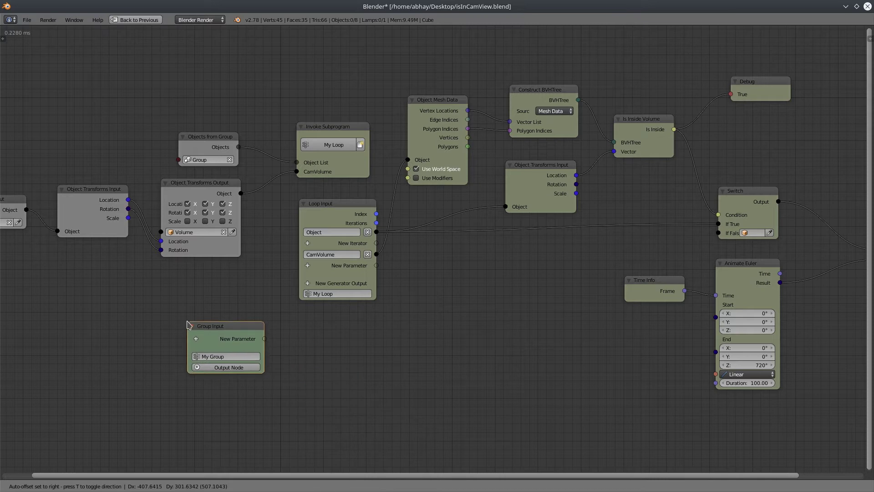
{"action": "left_click", "coordinate": [187, 322]}
Move the Group Input node above the Object Input node and name the group IsinCamView
{"action": "middle_click_drag", "start_coordinate": [162, 322], "coordinate": [315, 344]}
{"action": "left_click_drag", "start_coordinate": [378, 348], "coordinate": [151, 87]}
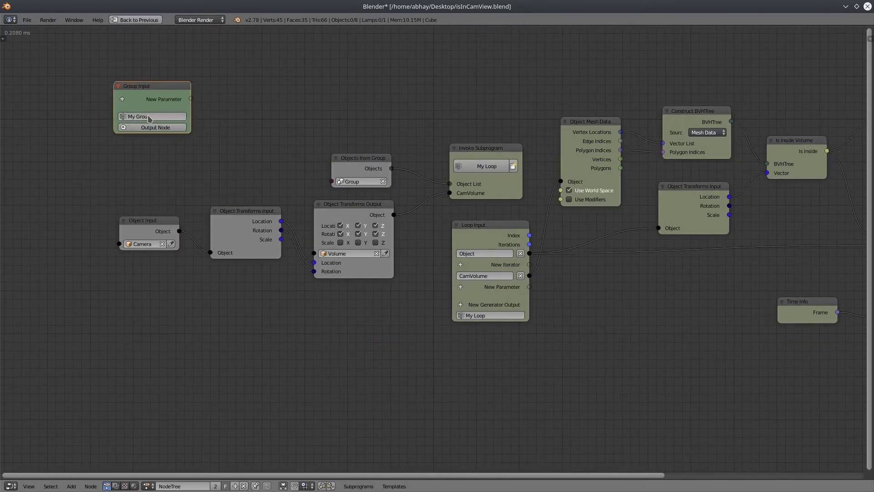
{"action": "left_click", "coordinate": [150, 118]}
{"action": "type", "text": "IsinCamView"}
{"action": "key", "text": "Return"}
{"action": "left_click_drag", "start_coordinate": [176, 91], "coordinate": [143, 122]}
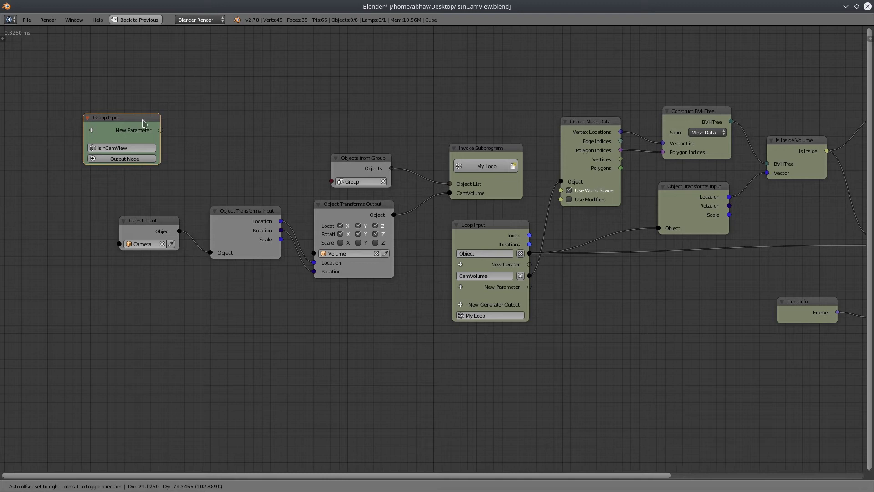
Move the Object Input node aside and feed the Object Transforms Input node from a new group parameter named Camera
{"action": "left_click_drag", "start_coordinate": [209, 253], "coordinate": [108, 261]}
{"action": "left_click_drag", "start_coordinate": [211, 252], "coordinate": [161, 132]}
{"action": "left_click", "coordinate": [143, 128]}
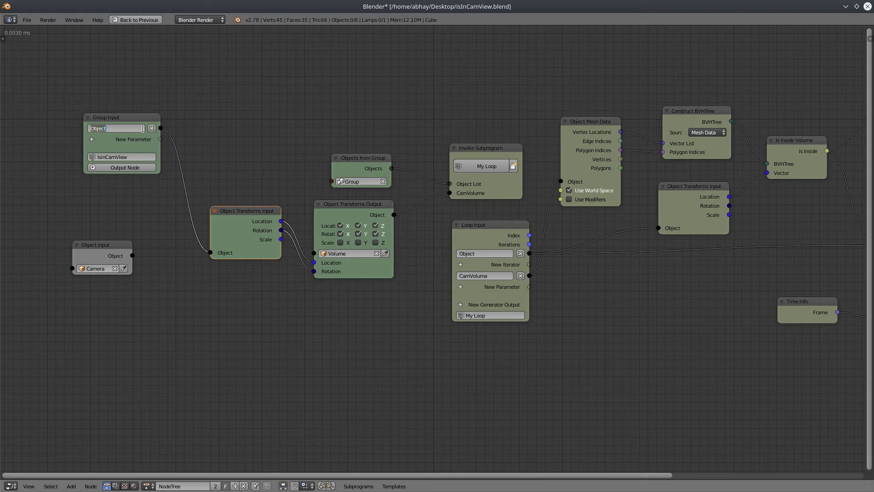
{"action": "type", "text": "Camera"}
{"action": "key", "text": "Return"}
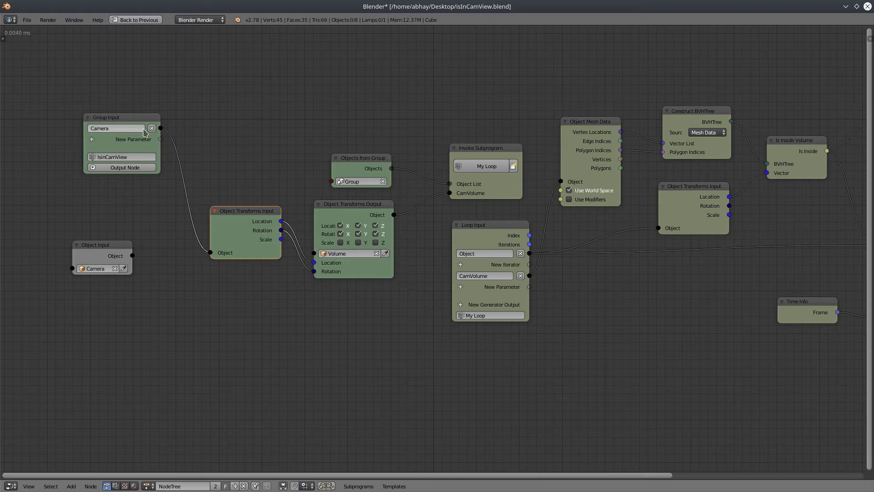
Disconnect the Objects from Group node from the My Loop invoke node and move it below the Object Input node
{"action": "left_click_drag", "start_coordinate": [363, 156], "coordinate": [293, 111]}
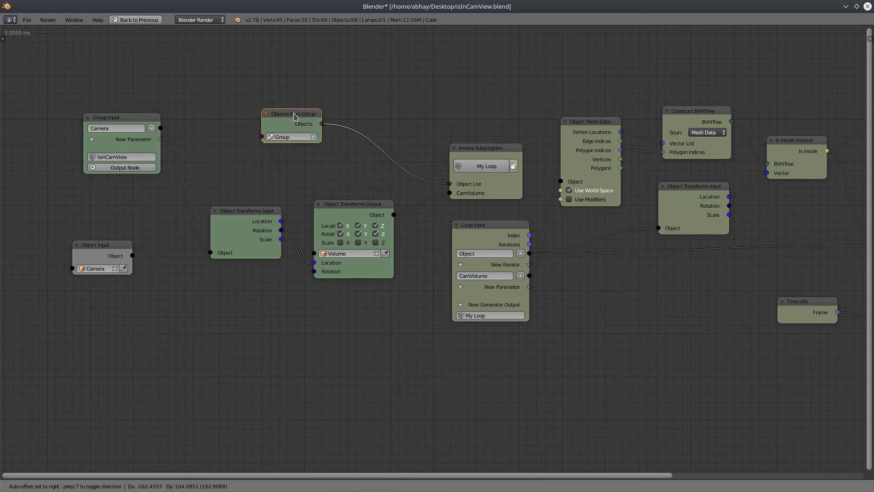
{"action": "left_click_drag", "start_coordinate": [403, 139], "coordinate": [372, 187], "text": "ctrl"}
{"action": "left_click_drag", "start_coordinate": [290, 118], "coordinate": [87, 310]}
{"action": "left_click_drag", "start_coordinate": [451, 184], "coordinate": [279, 171]}
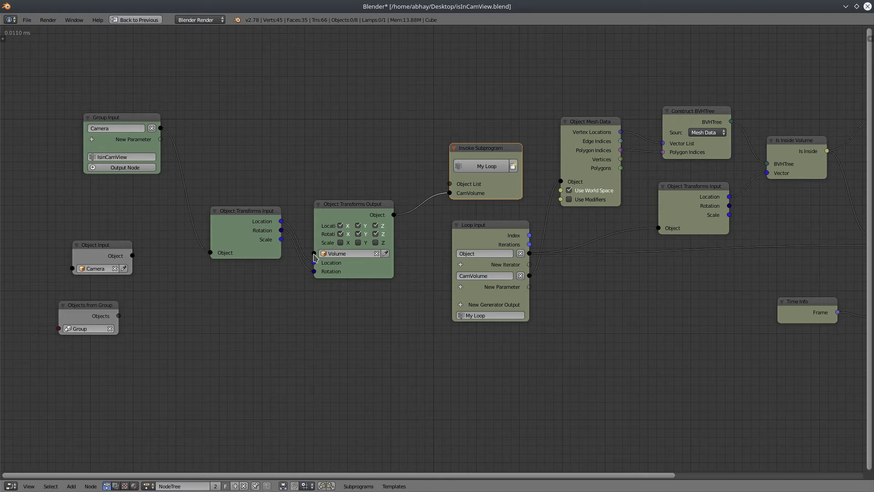
Expose the Object Transforms Output's Object as group parameter Volume and the My Loop invoke node's Object List as another parameter
{"action": "left_click_drag", "start_coordinate": [314, 253], "coordinate": [160, 139]}
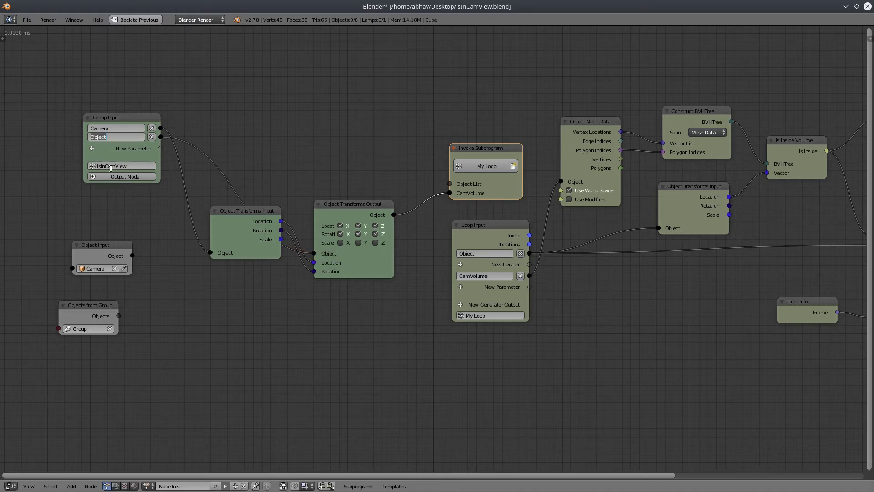
{"action": "type", "text": "Volume"}
{"action": "key", "text": "Return"}
{"action": "left_click_drag", "start_coordinate": [450, 184], "coordinate": [160, 148]}
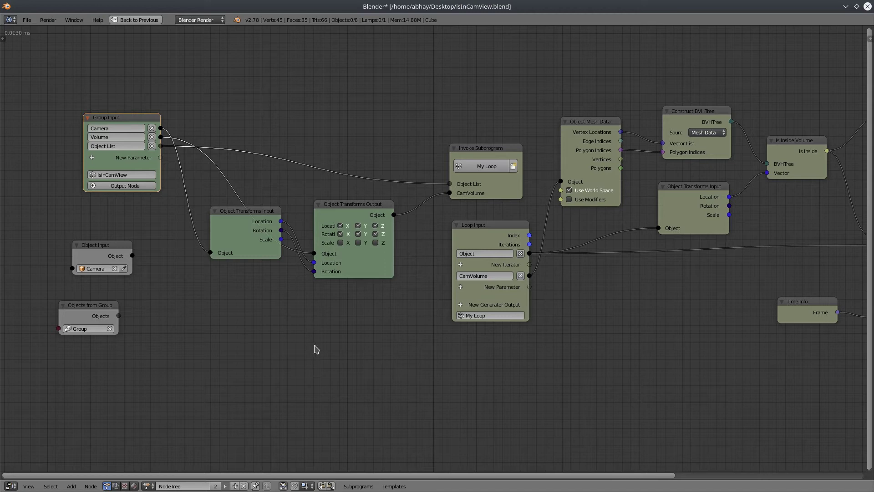
{"action": "middle_click_drag", "start_coordinate": [338, 324], "coordinate": [330, 345]}
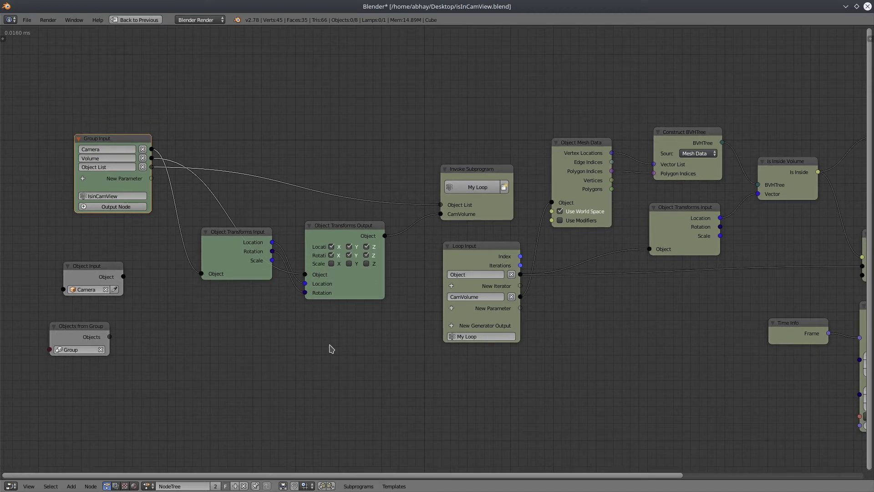
Add the output node for the IsinCamView group and place it past the Debug node, above the rotation Object Transforms Output node
{"action": "left_click", "coordinate": [115, 207]}
{"action": "left_click", "coordinate": [404, 87]}
{"action": "middle_click_drag", "start_coordinate": [468, 127], "coordinate": [163, 133]}
{"action": "left_click_drag", "start_coordinate": [129, 94], "coordinate": [727, 160]}
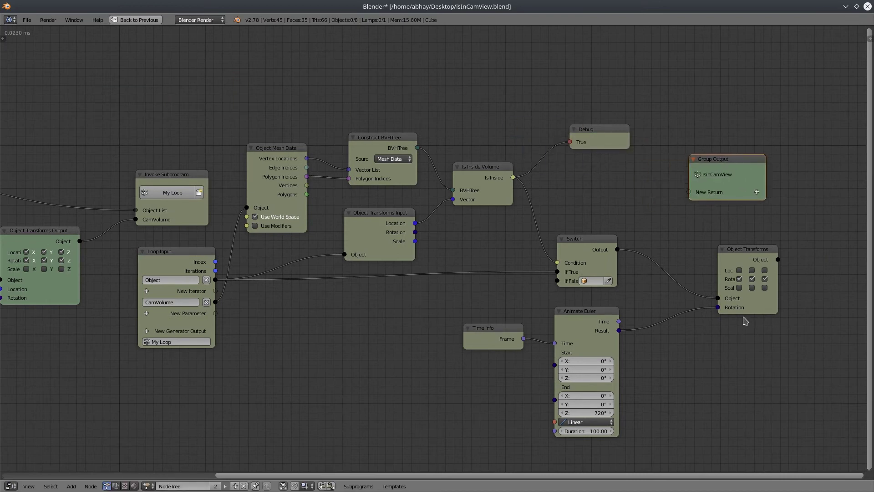
Cut both links into the rotation Object Transforms Output node and move it with Time Info and Animate Euler below the Objects from Group node
{"action": "right_click_drag", "start_coordinate": [682, 278], "coordinate": [681, 394], "text": "ctrl"}
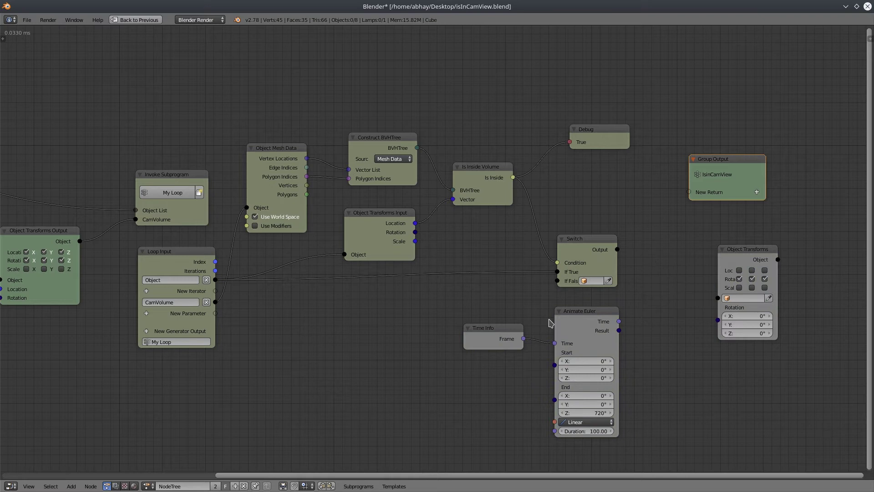
{"action": "middle_click_drag", "start_coordinate": [463, 285], "coordinate": [546, 160]}
{"action": "middle_click_drag", "start_coordinate": [320, 256], "coordinate": [305, 266]}
{"action": "left_click", "coordinate": [565, 236]}
{"action": "left_click", "coordinate": [646, 209], "text": "shift"}
{"action": "left_click", "coordinate": [805, 159], "text": "shift"}
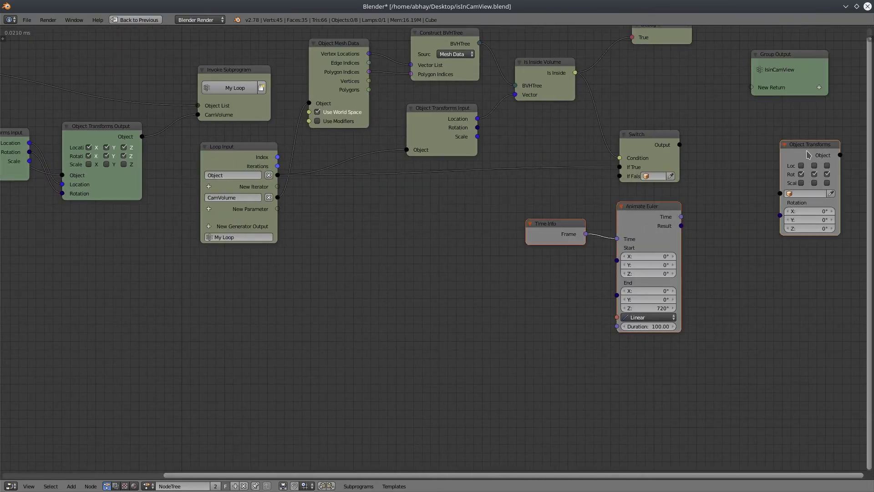
{"action": "left_click_drag", "start_coordinate": [805, 158], "coordinate": [209, 284]}
{"action": "middle_click_drag", "start_coordinate": [209, 284], "coordinate": [563, 253]}
{"action": "left_click_drag", "start_coordinate": [563, 254], "coordinate": [226, 265]}
{"action": "middle_click_drag", "start_coordinate": [160, 359], "coordinate": [381, 369]}
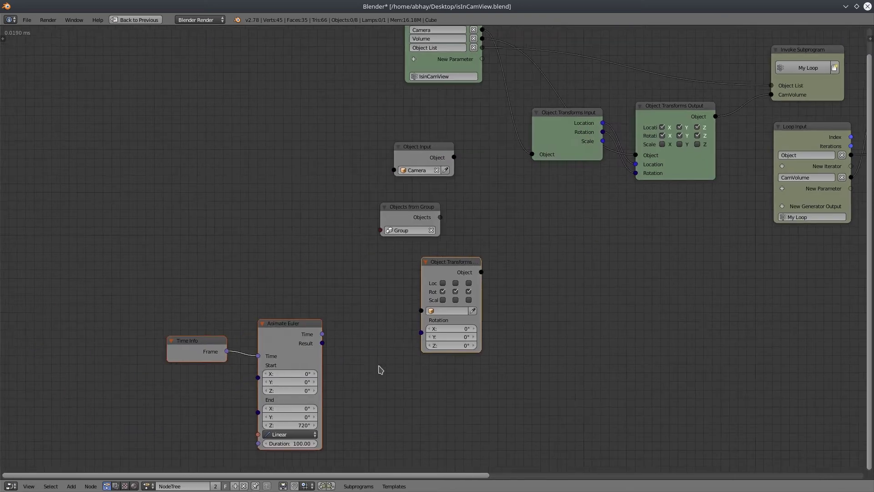
Lower the Group Output node to the level of the Switch node and delete the Debug node
{"action": "middle_click_drag", "start_coordinate": [737, 251], "coordinate": [187, 359]}
{"action": "middle_click_drag", "start_coordinate": [456, 343], "coordinate": [308, 313]}
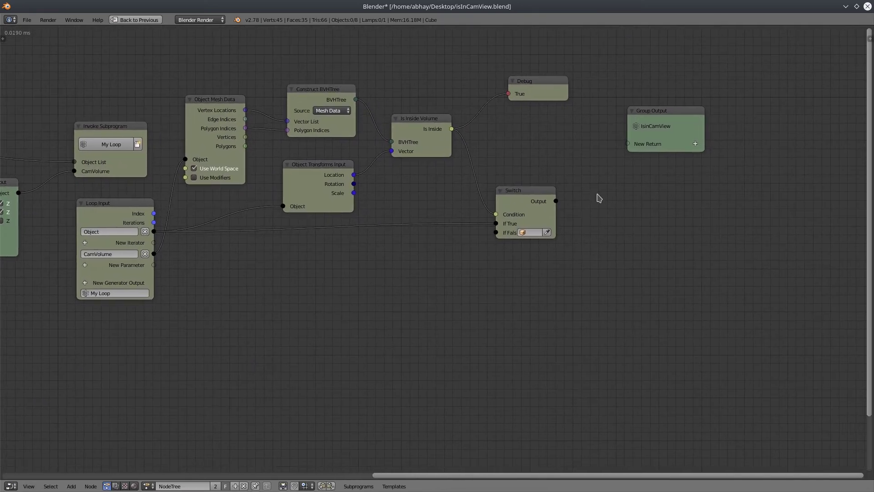
{"action": "middle_click_drag", "start_coordinate": [641, 202], "coordinate": [641, 229]}
{"action": "left_click_drag", "start_coordinate": [645, 139], "coordinate": [644, 192]}
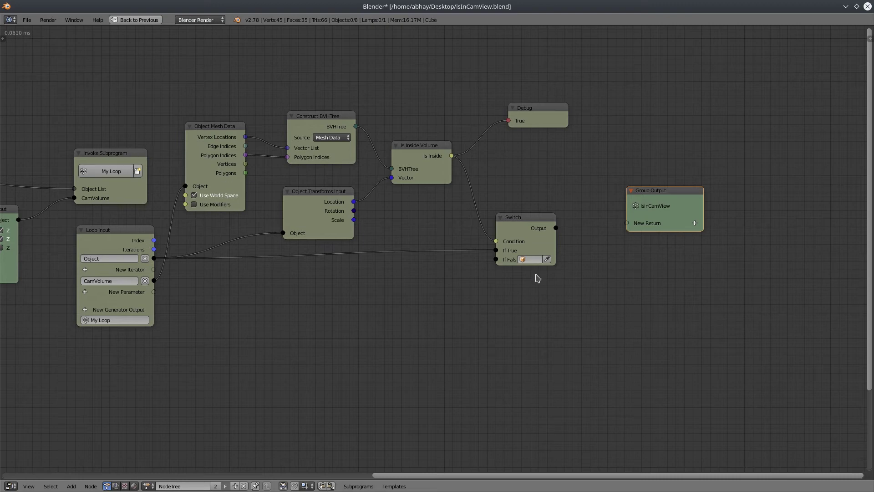
{"action": "left_click", "coordinate": [542, 108]}
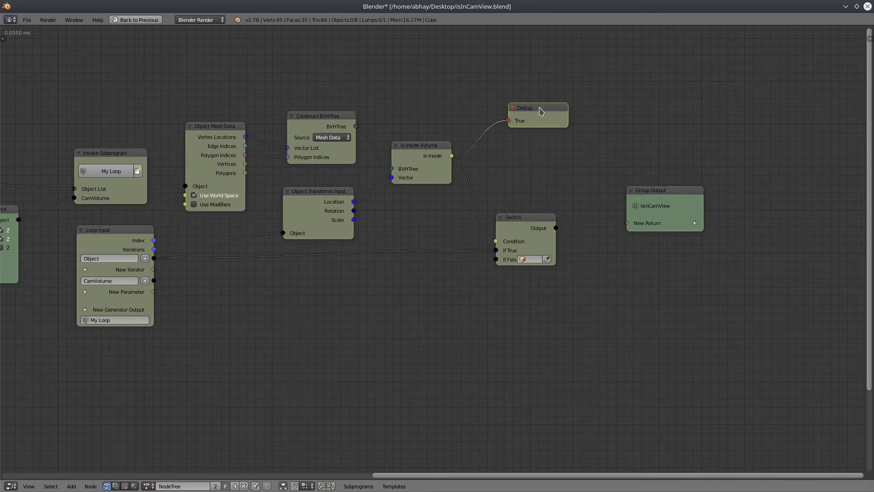
{"action": "key", "text": "x"}
Try feeding the Switch output into the Group Output node as a new return, and cut that link
{"action": "left_click_drag", "start_coordinate": [533, 227], "coordinate": [627, 224]}
{"action": "right_click_drag", "start_coordinate": [601, 216], "coordinate": [577, 347], "text": "ctrl"}
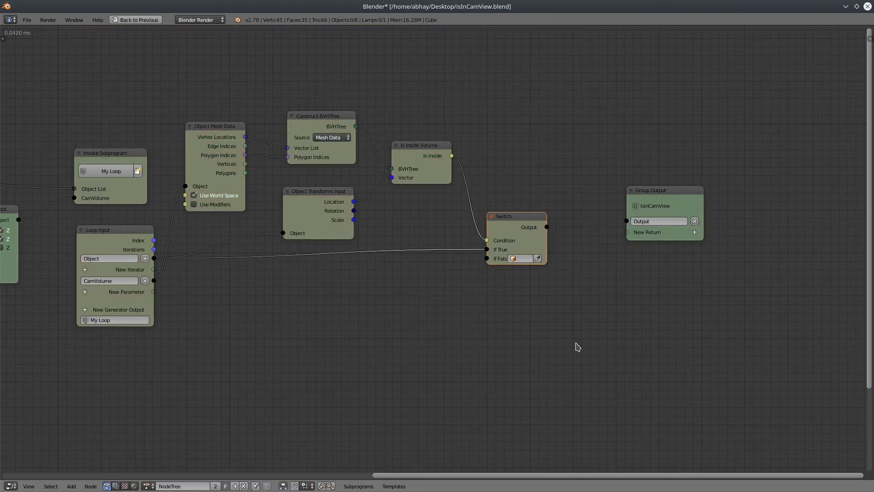
Move the Group Output node higher and further from the Switch node, and shift the Loop Input node slightly down
{"action": "left_click_drag", "start_coordinate": [665, 198], "coordinate": [654, 157]}
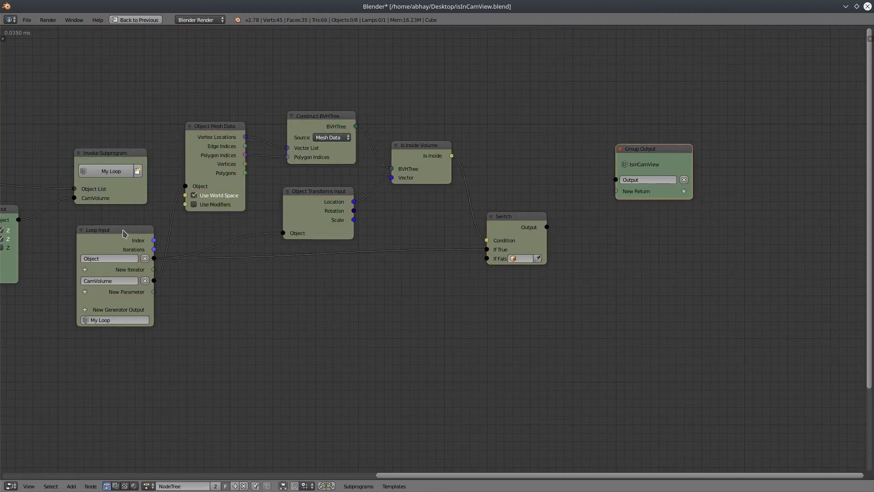
{"action": "left_click_drag", "start_coordinate": [127, 234], "coordinate": [124, 245]}
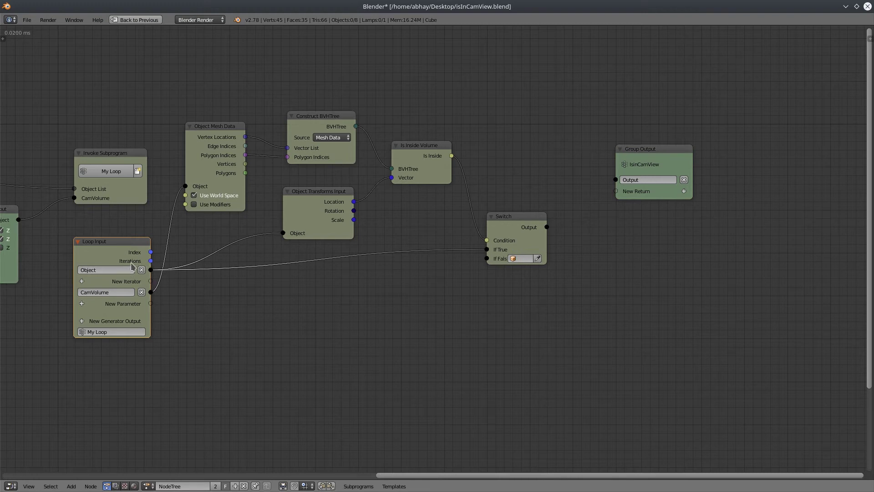
{"action": "left_click_drag", "start_coordinate": [655, 155], "coordinate": [671, 156]}
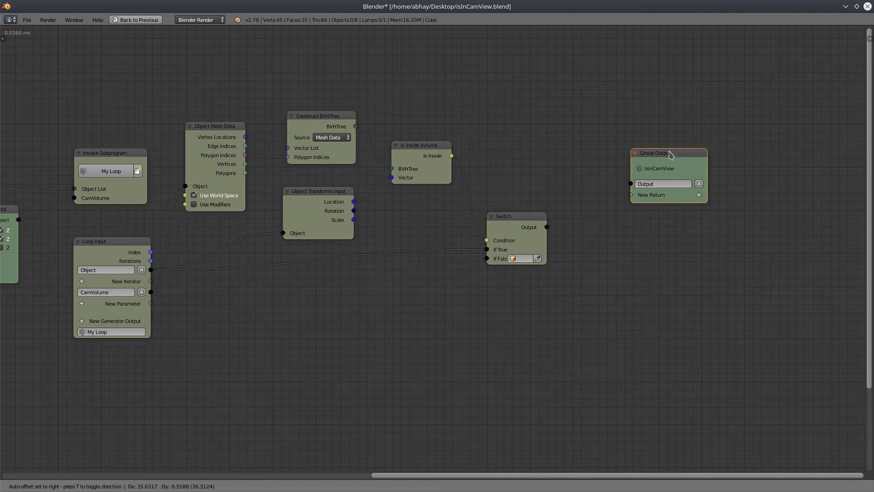
{"action": "left_click_drag", "start_coordinate": [669, 151], "coordinate": [669, 143]}
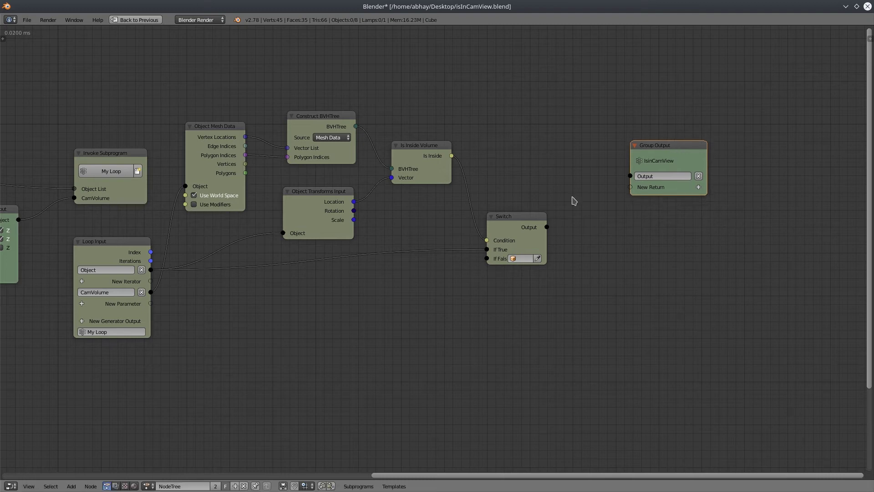
Add an Object generator output to My Loop and feed it from the Switch output
{"action": "left_click", "coordinate": [82, 322]}
{"action": "key", "text": "Return"}
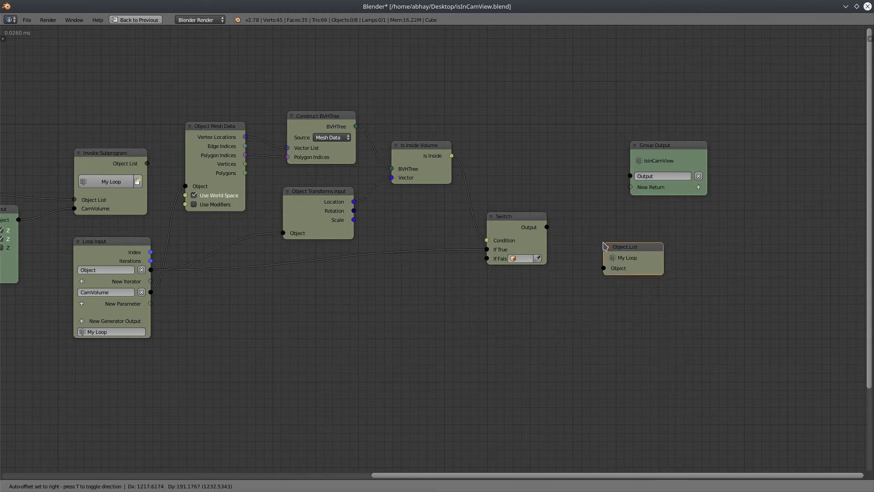
{"action": "left_click", "coordinate": [580, 195]}
{"action": "left_click_drag", "start_coordinate": [547, 227], "coordinate": [584, 245]}
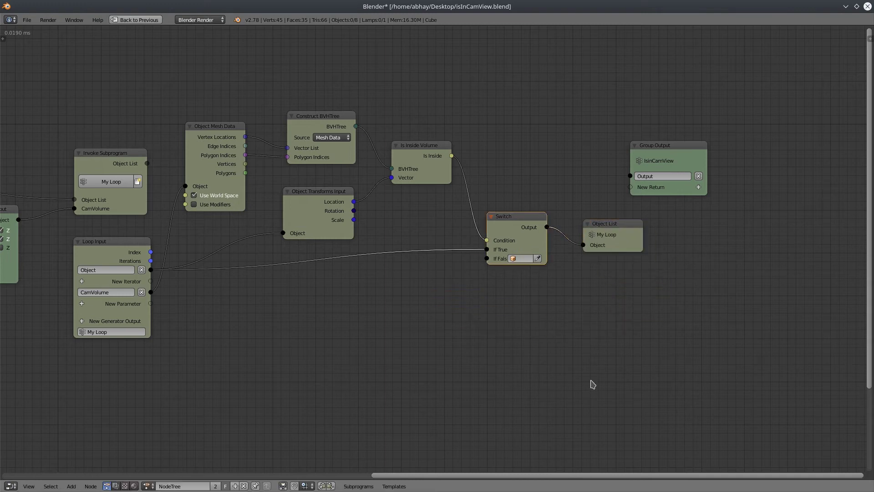
Move the Group Output node above the loop nodes and link the My Loop invoke node's Object List to its Output return
{"action": "middle_click_drag", "start_coordinate": [527, 156], "coordinate": [521, 239]}
{"action": "left_click_drag", "start_coordinate": [668, 232], "coordinate": [439, 123]}
{"action": "middle_click_drag", "start_coordinate": [254, 140], "coordinate": [370, 146]}
{"action": "left_click_drag", "start_coordinate": [223, 244], "coordinate": [516, 158]}
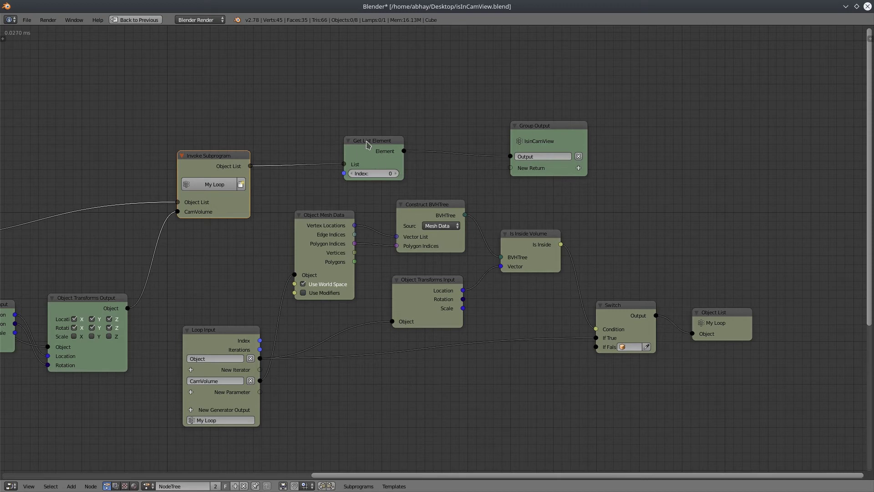
Delete the Get List Element node and replace the group's Output return with one fed by the My Loop invoke node's Object List
{"action": "left_click", "coordinate": [369, 145]}
{"action": "key", "text": "x"}
{"action": "left_click", "coordinate": [578, 156]}
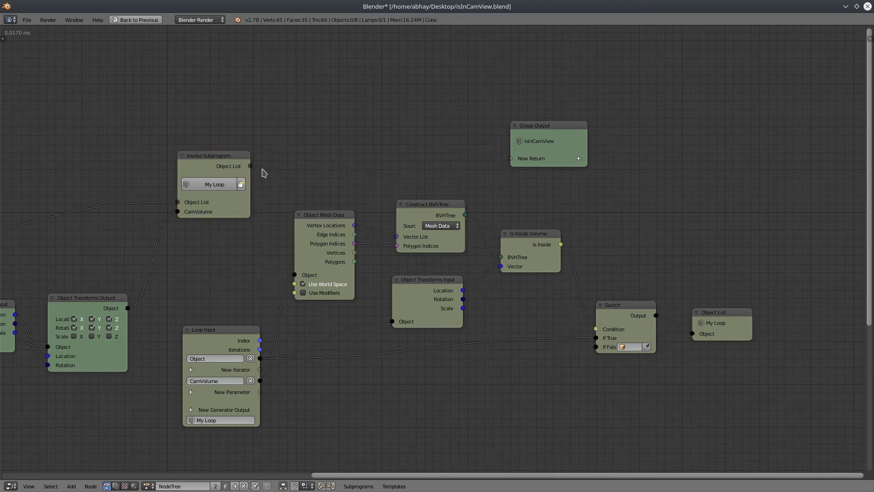
{"action": "left_click_drag", "start_coordinate": [250, 165], "coordinate": [511, 158]}
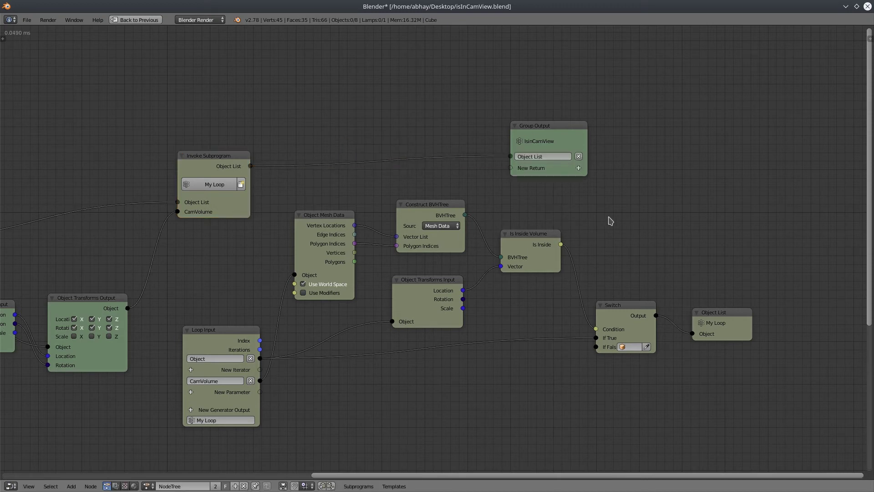
Create an invoke node for the IsinCamView group below the loop nodes and return the node editor to the multi-editor layout
{"action": "middle_click_drag", "start_coordinate": [203, 289], "coordinate": [498, 152]}
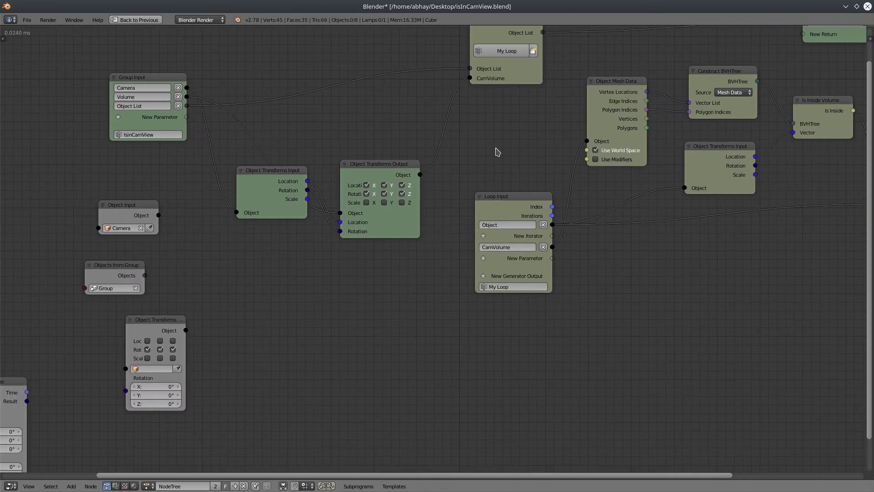
{"action": "left_click", "coordinate": [159, 79]}
{"action": "key", "text": "w"}
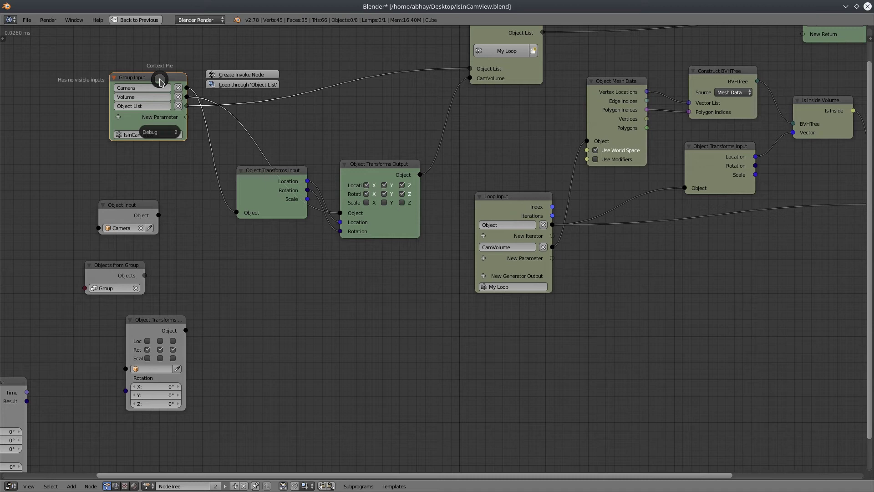
{"action": "left_click", "coordinate": [233, 77]}
{"action": "left_click", "coordinate": [399, 382]}
{"action": "middle_click_drag", "start_coordinate": [576, 377], "coordinate": [433, 208]}
{"action": "key", "text": "shift+space"}
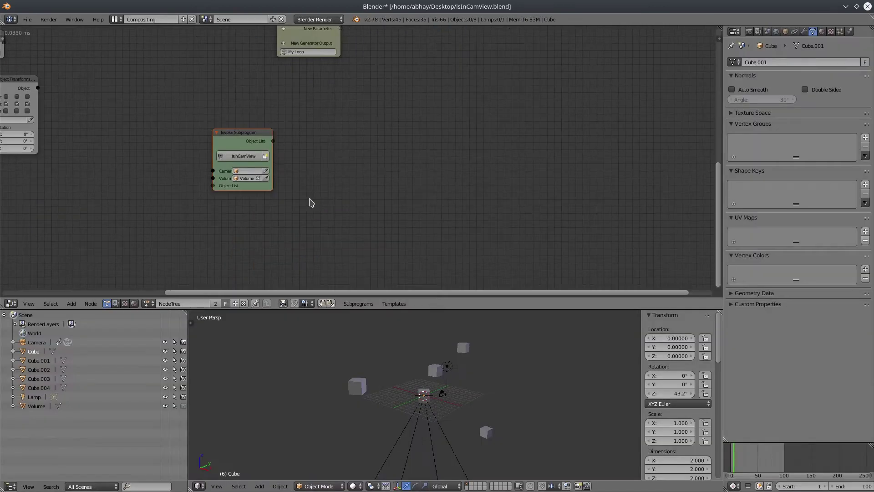
Label the IsinCamView invoke node Inside Camera and clear its Volume object
{"action": "scroll", "coordinate": [291, 177], "scroll_direction": "up", "scroll_amount": 5}
{"action": "middle_click_drag", "start_coordinate": [273, 145], "coordinate": [360, 173]}
{"action": "middle_click_drag", "start_coordinate": [417, 169], "coordinate": [410, 177]}
{"action": "left_click_drag", "start_coordinate": [288, 159], "coordinate": [388, 159]}
{"action": "key", "text": "n"}
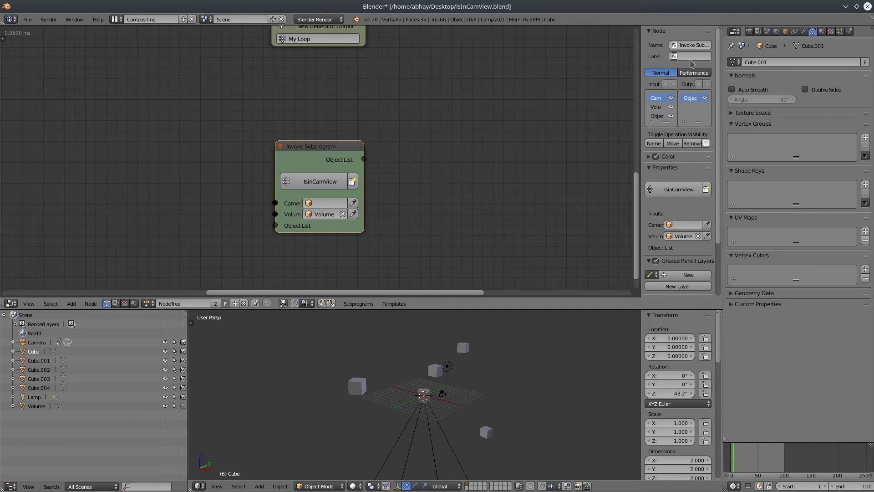
{"action": "left_click", "coordinate": [689, 59]}
{"action": "type", "text": "Inside Camera"}
{"action": "key", "text": "Return"}
{"action": "middle_click_drag", "start_coordinate": [446, 203], "coordinate": [418, 140]}
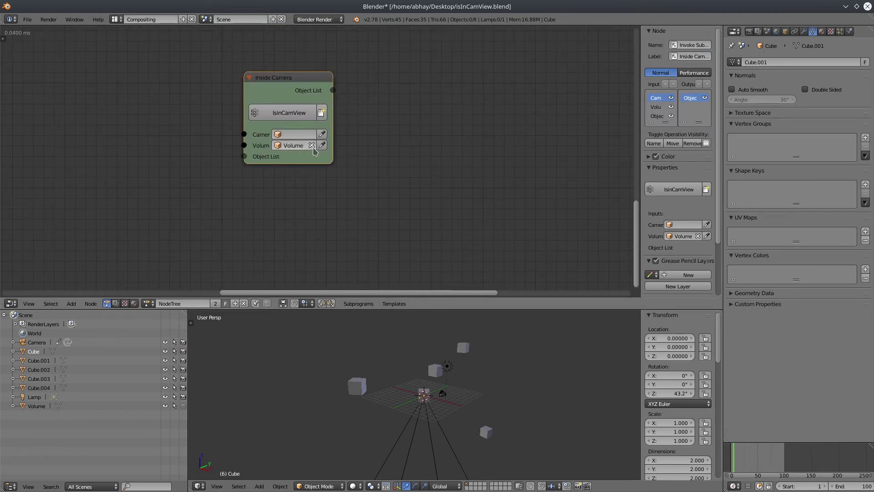
{"action": "left_click", "coordinate": [312, 145]}
Stack the disconnected Object Input, Objects from Group, Object Transforms Output and Animate Euler nodes in a column, with Time Info beside Animate Euler
{"action": "middle_click_drag", "start_coordinate": [416, 76], "coordinate": [501, 133]}
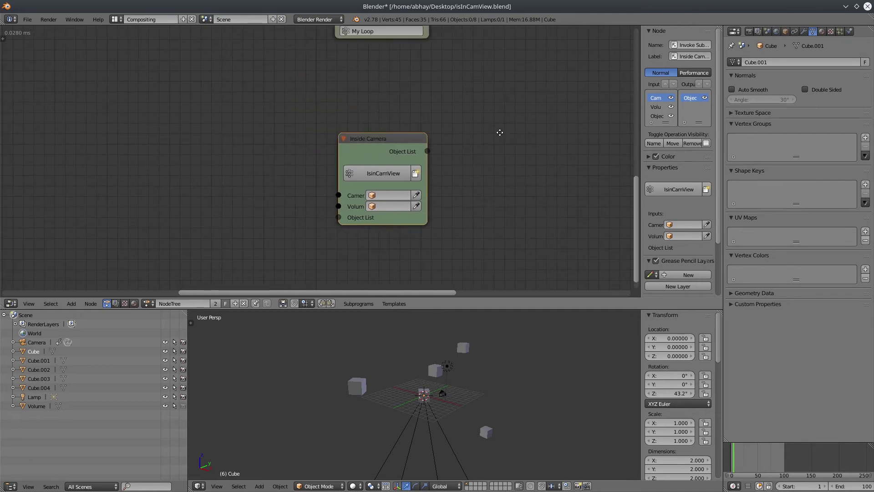
{"action": "middle_click_drag", "start_coordinate": [287, 155], "coordinate": [513, 154]}
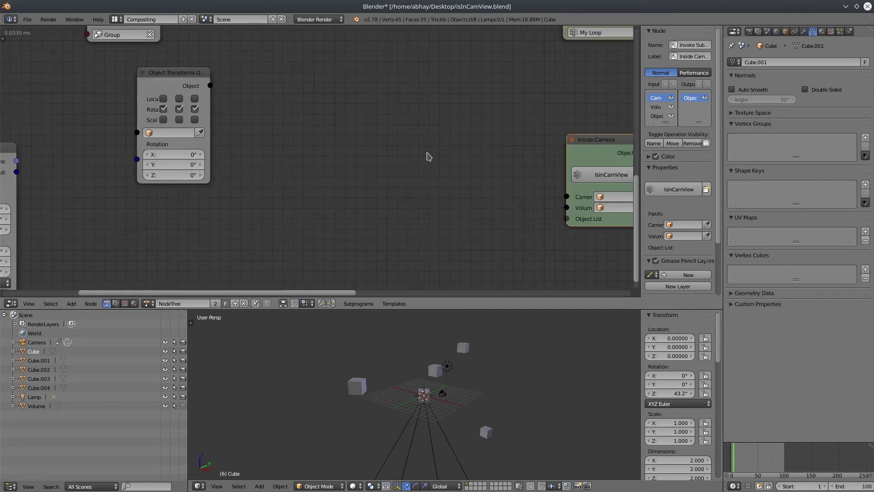
{"action": "scroll", "coordinate": [311, 152], "scroll_direction": "down", "scroll_amount": 5}
{"action": "middle_click_drag", "start_coordinate": [352, 165], "coordinate": [462, 179]}
{"action": "left_click_drag", "start_coordinate": [327, 116], "coordinate": [293, 107]}
{"action": "middle_click_drag", "start_coordinate": [298, 108], "coordinate": [294, 162]}
{"action": "left_click_drag", "start_coordinate": [306, 122], "coordinate": [313, 110]}
{"action": "left_click_drag", "start_coordinate": [299, 161], "coordinate": [304, 151]}
{"action": "left_click_drag", "start_coordinate": [185, 221], "coordinate": [284, 232]}
{"action": "left_click_drag", "start_coordinate": [116, 233], "coordinate": [229, 237]}
Move the stack of disconnected nodes together to the far side of the Inside Camera node and deselect them
{"action": "left_click_drag", "start_coordinate": [208, 56], "coordinate": [328, 301]}
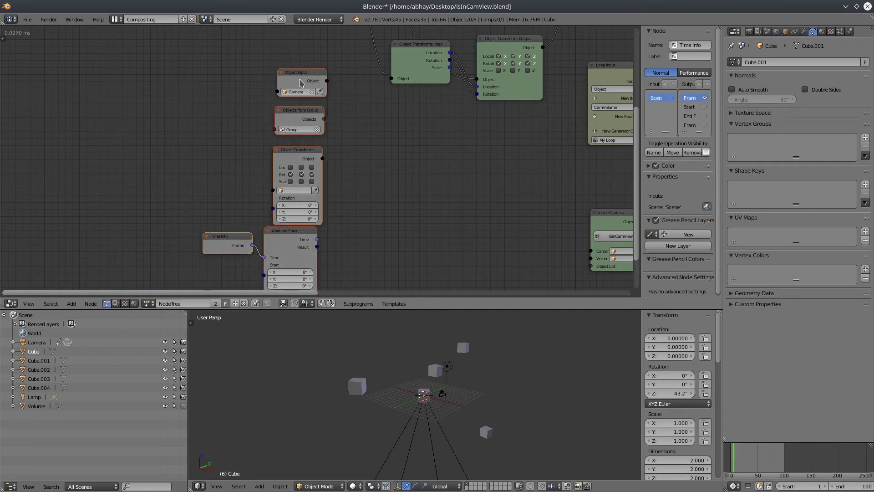
{"action": "left_click_drag", "start_coordinate": [301, 78], "coordinate": [544, 223]}
{"action": "middle_click_drag", "start_coordinate": [444, 226], "coordinate": [155, 172]}
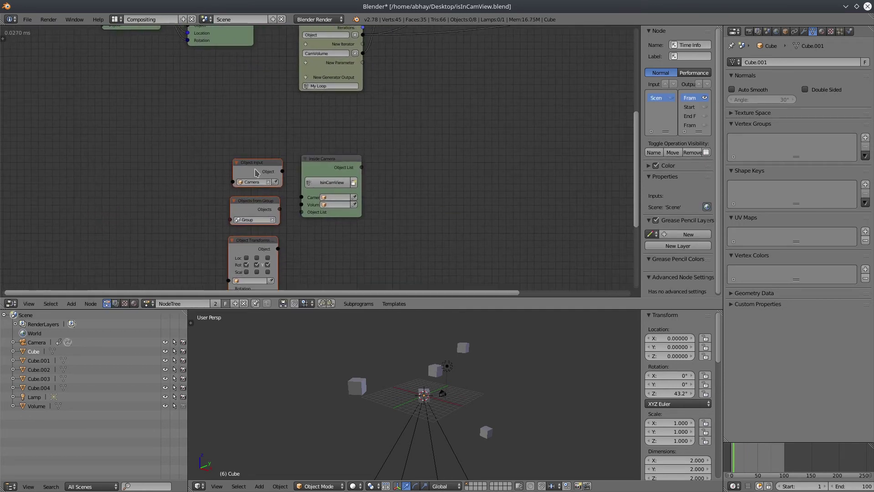
{"action": "left_click_drag", "start_coordinate": [256, 173], "coordinate": [485, 161]}
{"action": "key", "text": "a"}
Delete the Object Input node and place the Objects from Group node on the input side of the Inside Camera node
{"action": "middle_click_drag", "start_coordinate": [426, 171], "coordinate": [433, 140]}
{"action": "scroll", "coordinate": [433, 141], "scroll_direction": "up", "scroll_amount": 1}
{"action": "left_click_drag", "start_coordinate": [539, 104], "coordinate": [237, 132]}
{"action": "key", "text": "x"}
{"action": "left_click_drag", "start_coordinate": [533, 148], "coordinate": [234, 132]}
Assign the Camera and Volume objects to the Inside Camera node's matching inputs and feed its Object List from Objects from Group
{"action": "left_click", "coordinate": [348, 152]}
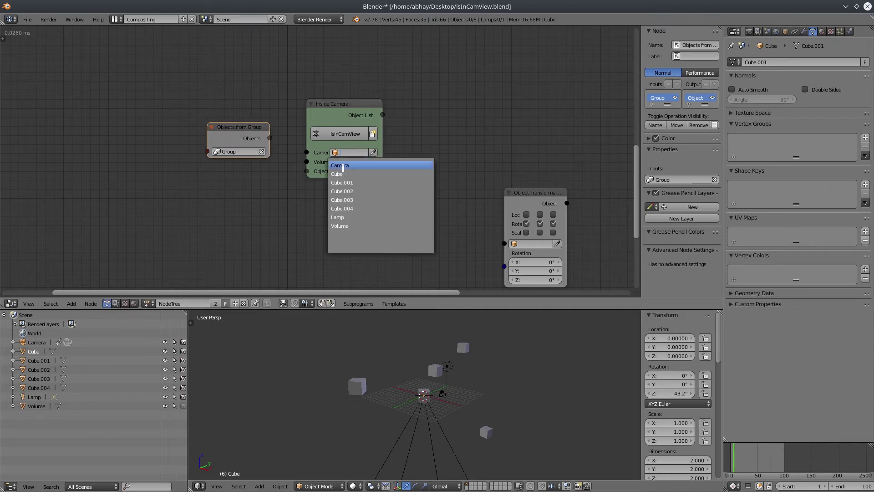
{"action": "left_click", "coordinate": [358, 166]}
{"action": "left_click", "coordinate": [348, 162]}
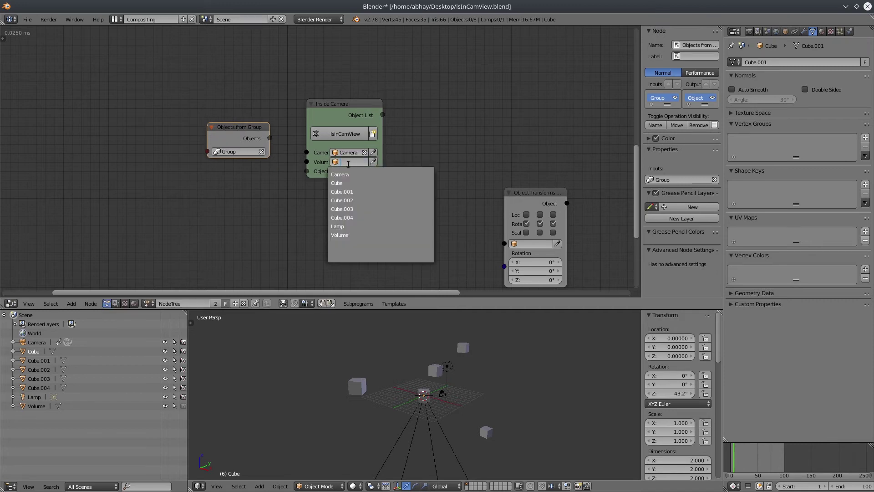
{"action": "left_click", "coordinate": [343, 235]}
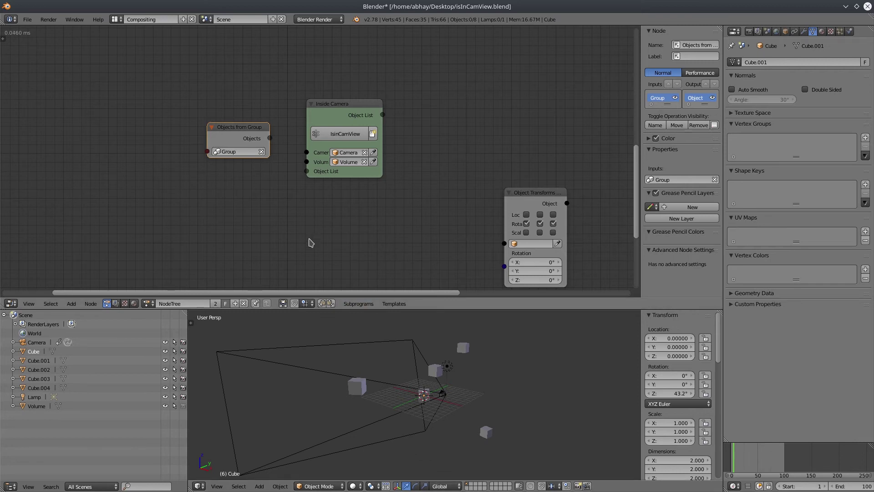
{"action": "left_click_drag", "start_coordinate": [264, 127], "coordinate": [307, 172]}
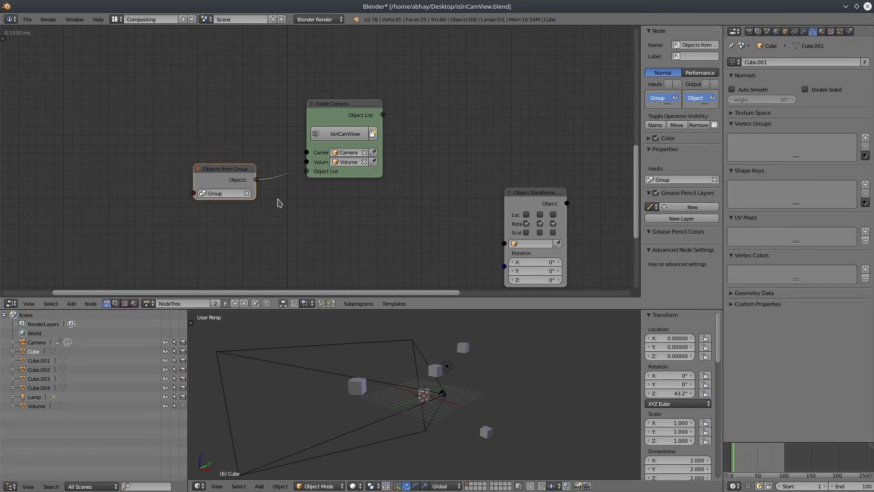
Show Groups in the outliner to examine the members of Group, and restore the display mode to All Scenes
{"action": "left_click", "coordinate": [92, 487]}
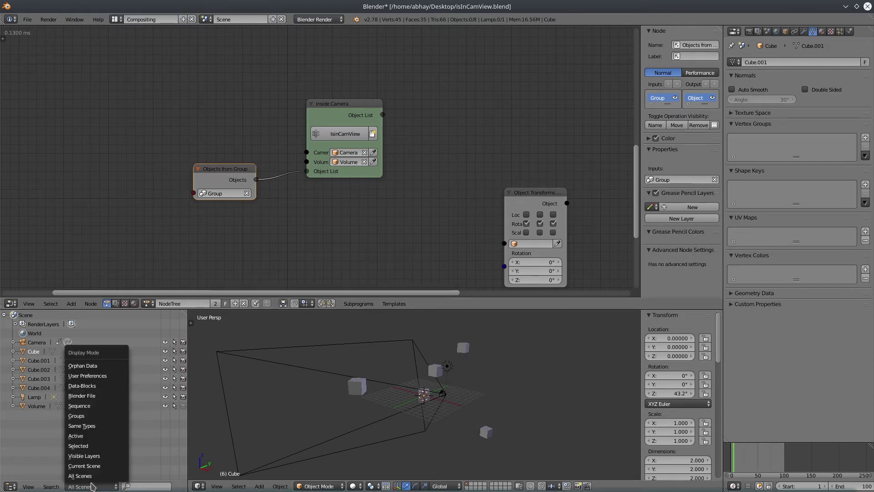
{"action": "left_click", "coordinate": [88, 417]}
{"action": "left_click", "coordinate": [6, 314]}
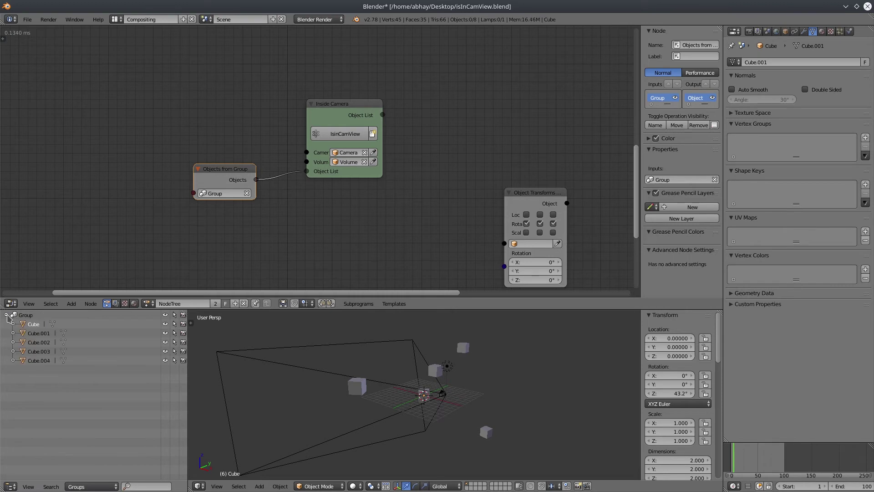
{"action": "left_click", "coordinate": [91, 486]}
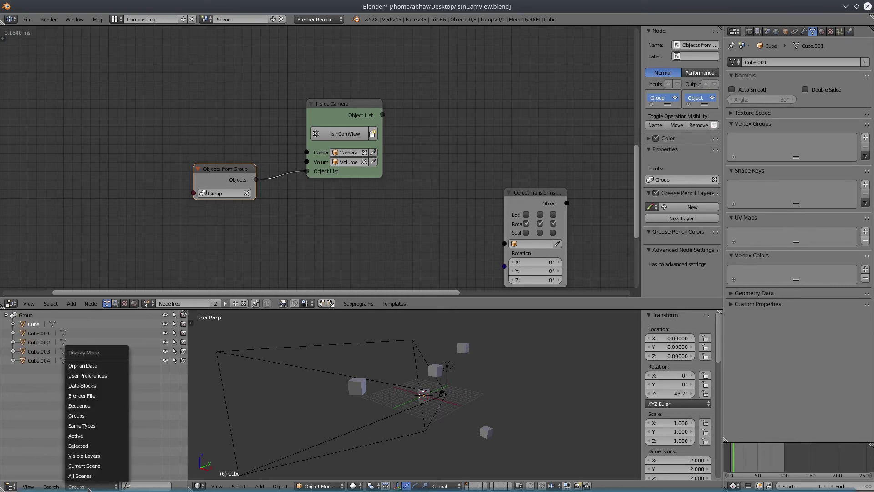
{"action": "left_click", "coordinate": [91, 476]}
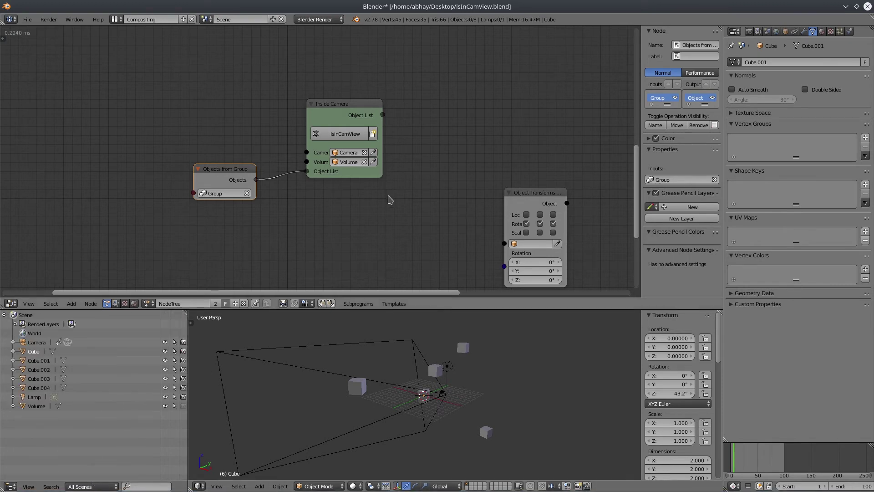
Create a loop over the Inside Camera node's Object List output and place its Loop Input node beneath the new invoke node
{"action": "middle_click_drag", "start_coordinate": [390, 197], "coordinate": [224, 207]}
{"action": "left_click", "coordinate": [184, 118]}
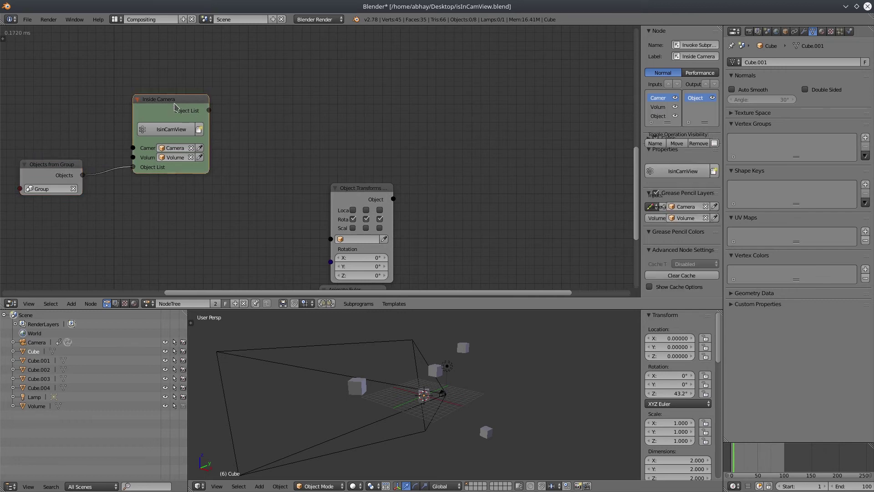
{"action": "left_click_drag", "start_coordinate": [184, 118], "coordinate": [166, 120]}
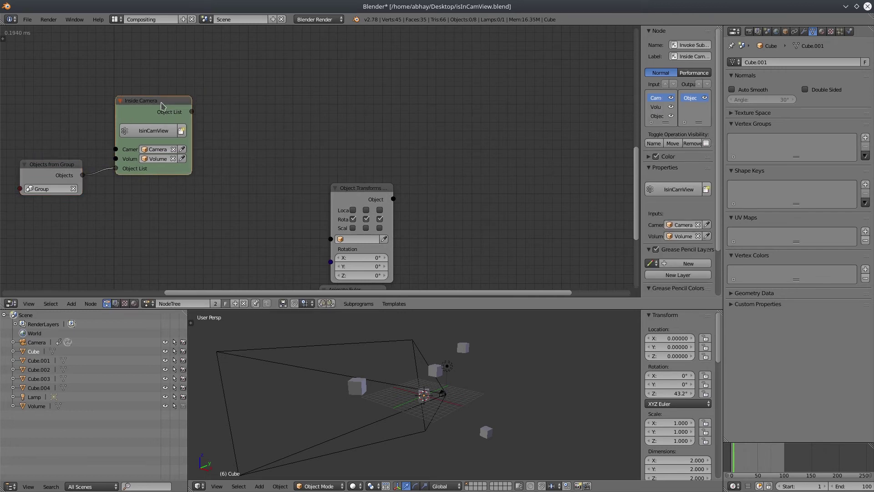
{"action": "key", "text": "w"}
{"action": "left_click", "coordinate": [236, 105]}
{"action": "left_click", "coordinate": [221, 162]}
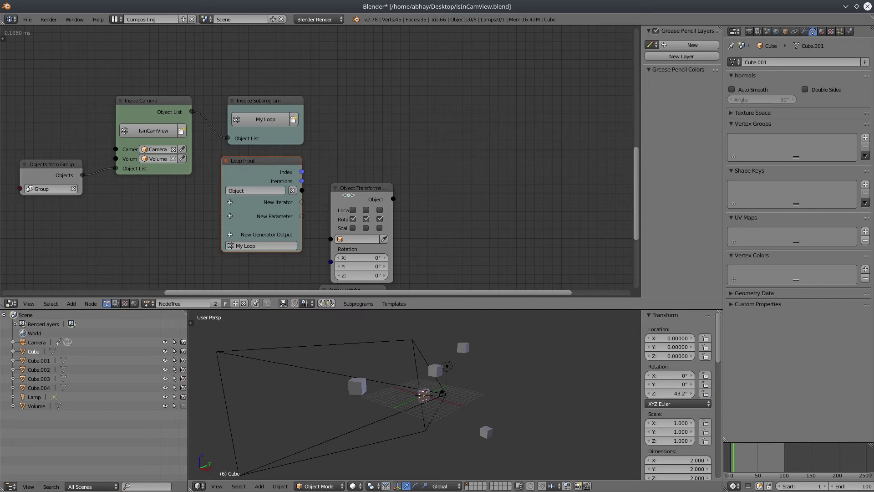
Feed the Object Transforms Output node's Object from the Loop Input and its Rotation from the Animate Euler Result, spacing the nodes apart
{"action": "left_click_drag", "start_coordinate": [374, 188], "coordinate": [409, 152]}
{"action": "left_click_drag", "start_coordinate": [301, 192], "coordinate": [407, 191]}
{"action": "middle_click_drag", "start_coordinate": [496, 185], "coordinate": [522, 74]}
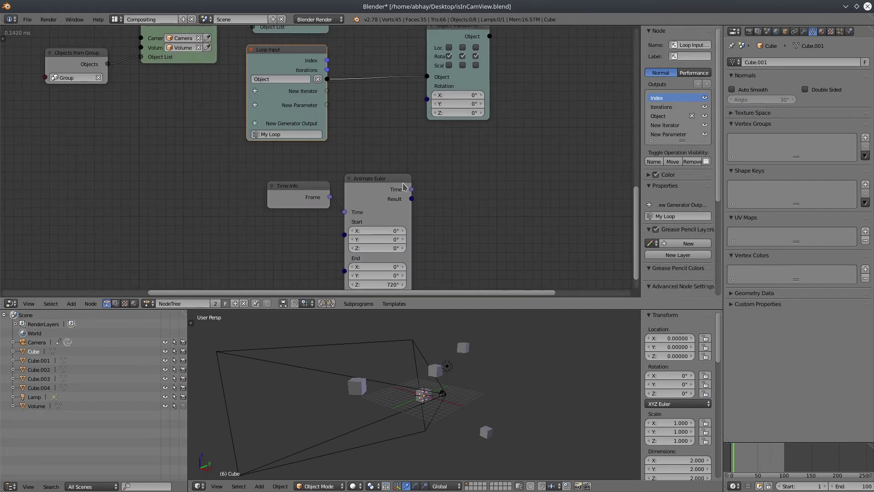
{"action": "left_click_drag", "start_coordinate": [402, 182], "coordinate": [395, 146]}
{"action": "left_click", "coordinate": [456, 42]}
{"action": "left_click_drag", "start_coordinate": [473, 54], "coordinate": [500, 84]}
{"action": "left_click_drag", "start_coordinate": [406, 163], "coordinate": [455, 130]}
Play the animation and watch the cubes' rotation from the perspective view and through the camera, and stop playback
{"action": "key", "text": "alt+a"}
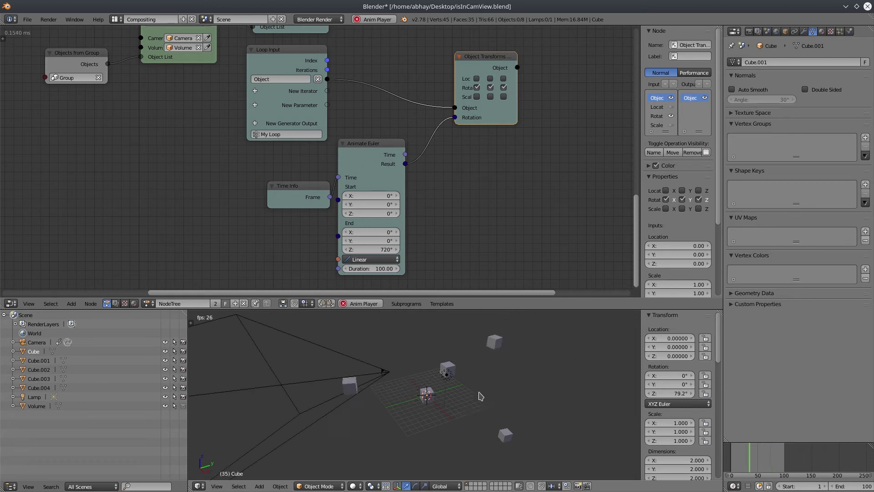
{"action": "key", "text": "KP_0"}
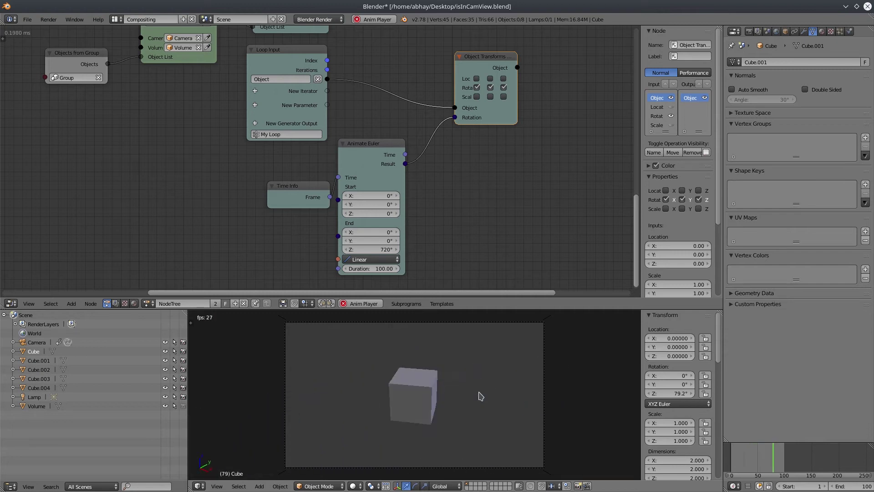
{"action": "key", "text": "Escape"}
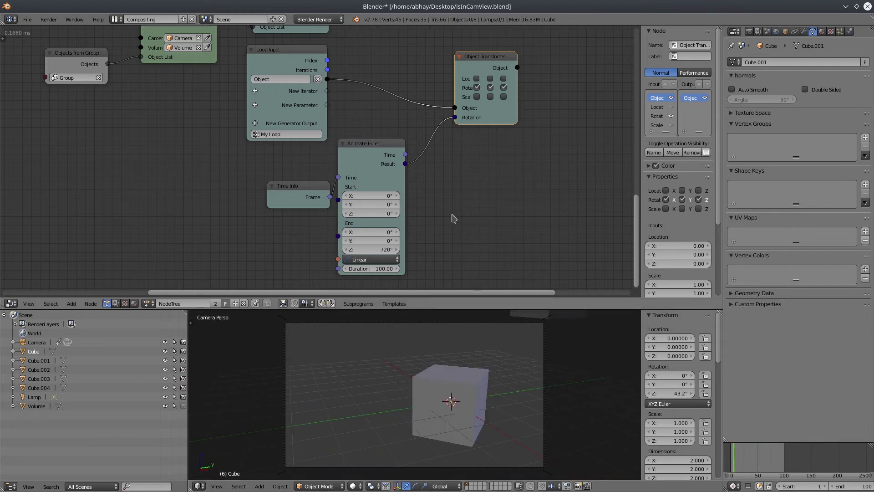
Reposition the Objects from Group and Inside Camera nodes to tidy the input side of the node tree
{"action": "scroll", "coordinate": [453, 215], "scroll_direction": "down", "scroll_amount": 3}
{"action": "middle_click_drag", "start_coordinate": [196, 132], "coordinate": [263, 143]}
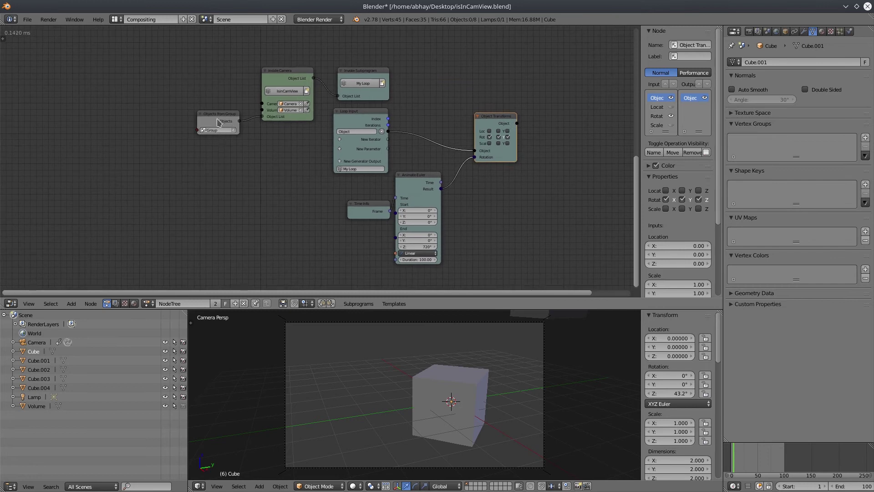
{"action": "left_click_drag", "start_coordinate": [220, 122], "coordinate": [207, 123]}
{"action": "left_click_drag", "start_coordinate": [291, 75], "coordinate": [284, 90]}
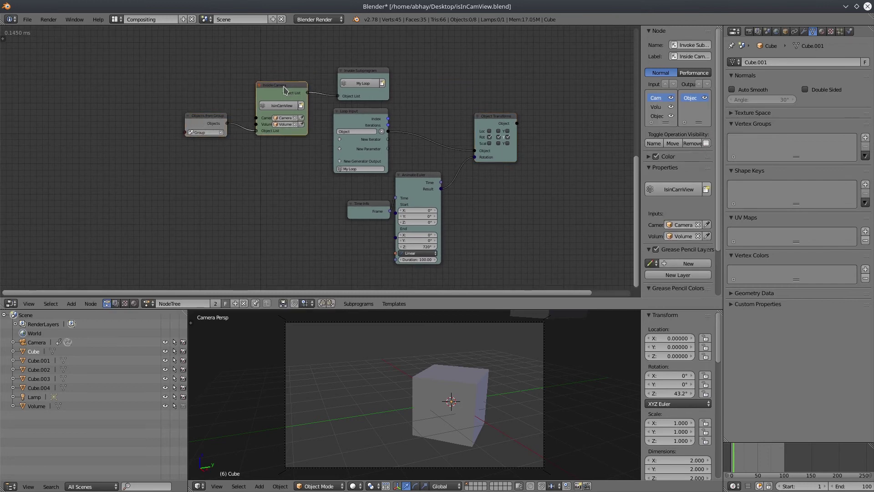
Duplicate the Inside Camera node far beyond the output side of the tree and clear the copy's Camera and Volume inputs
{"action": "key", "text": "shift+d"}
{"action": "left_click", "coordinate": [566, 221]}
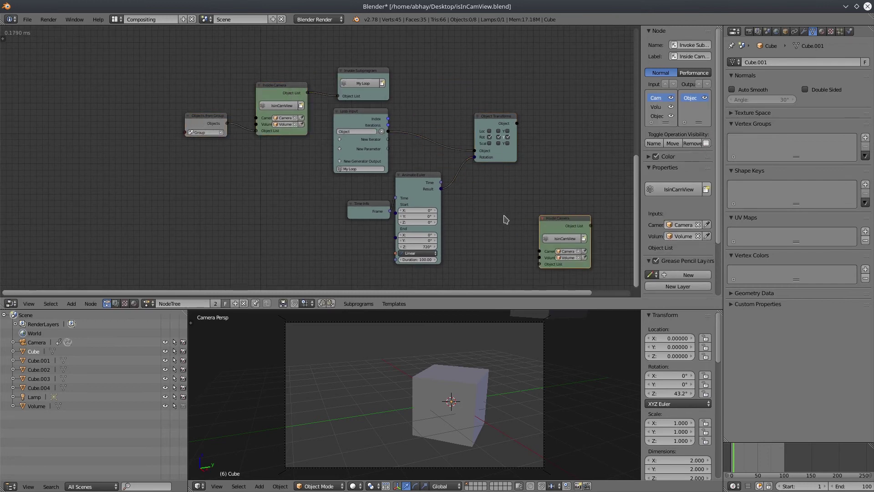
{"action": "middle_click_drag", "start_coordinate": [495, 212], "coordinate": [165, 118]}
{"action": "left_click_drag", "start_coordinate": [234, 130], "coordinate": [395, 149]}
{"action": "scroll", "coordinate": [396, 151], "scroll_direction": "up", "scroll_amount": 3}
{"action": "left_click", "coordinate": [430, 183]}
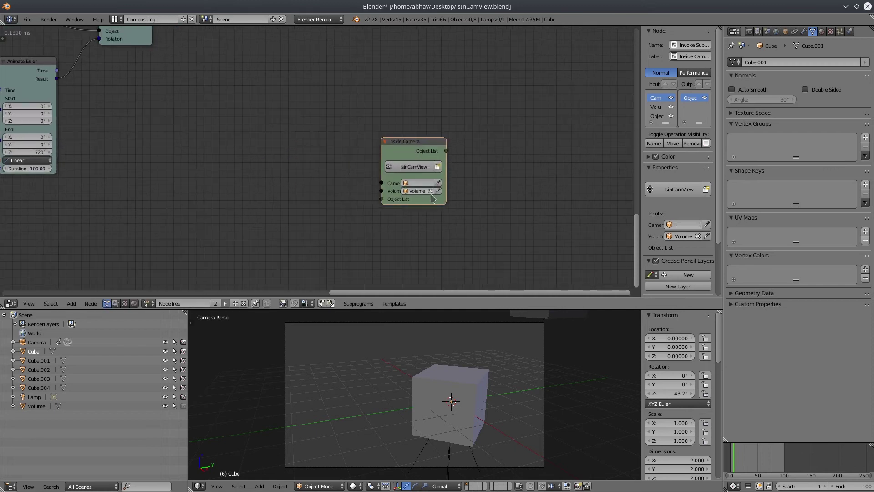
{"action": "left_click", "coordinate": [430, 191]}
Leave the camera view and duplicate the camera, placing the copy beside the original
{"action": "key", "text": "KP_0"}
{"action": "scroll", "coordinate": [440, 383], "scroll_direction": "down", "scroll_amount": 5}
{"action": "middle_click_drag", "start_coordinate": [439, 383], "coordinate": [405, 398]}
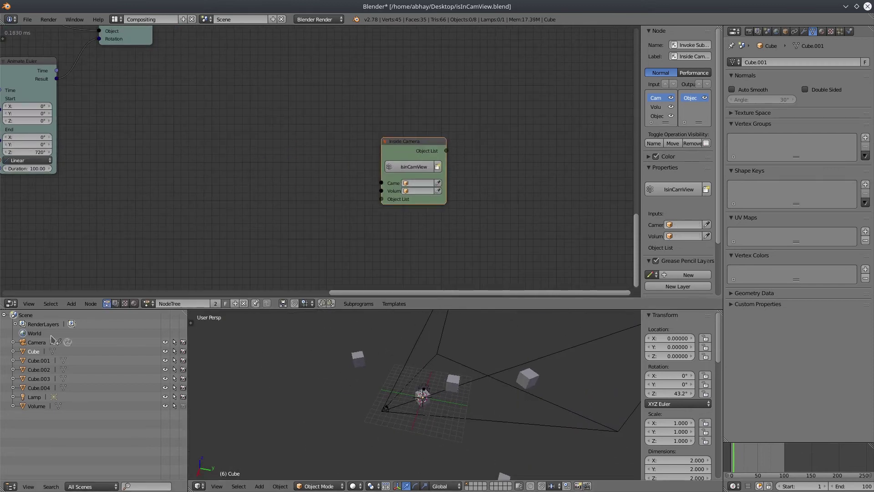
{"action": "right_click", "coordinate": [383, 409]}
{"action": "key", "text": "shift+d"}
{"action": "left_click", "coordinate": [342, 384]}
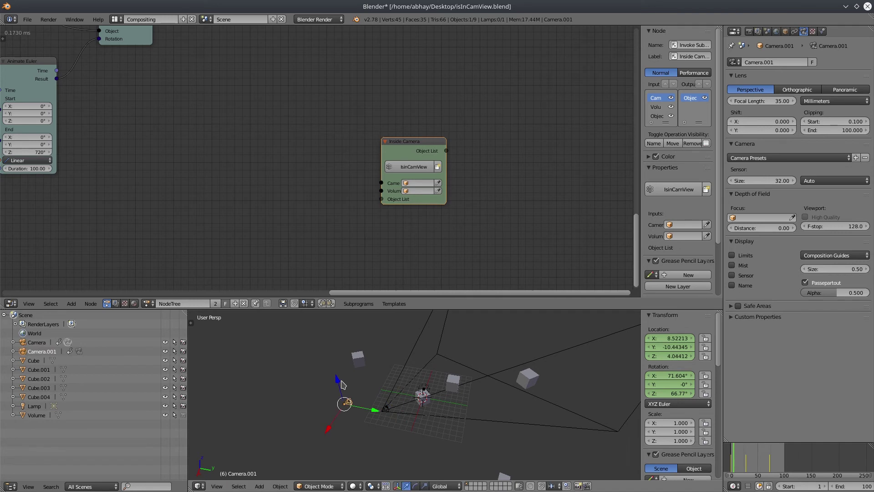
Delete all of Camera.001's keyframes in the Graph Editor and restore that area to the Outliner
{"action": "left_click", "coordinate": [10, 486]}
{"action": "left_click", "coordinate": [32, 451]}
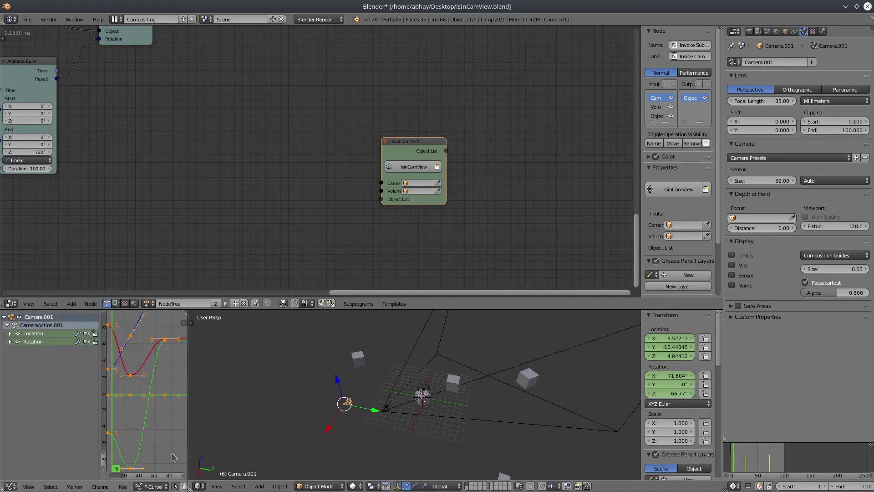
{"action": "key", "text": "x"}
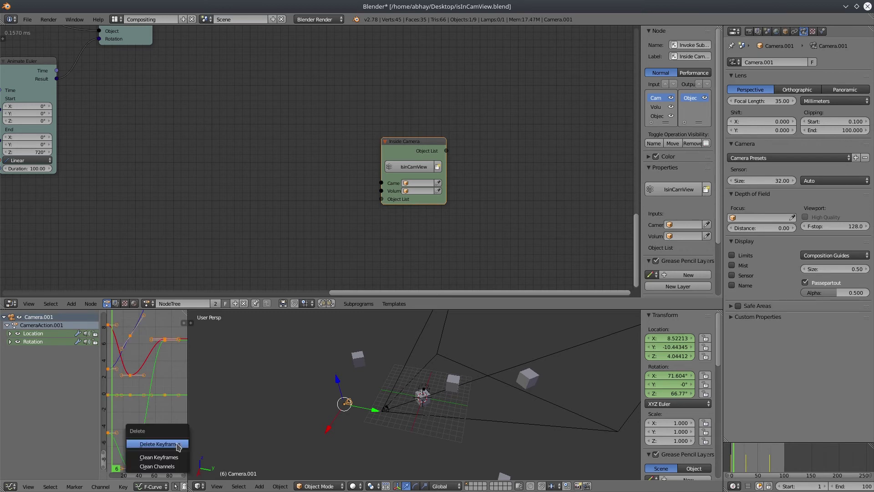
{"action": "left_click", "coordinate": [178, 447]}
{"action": "left_click", "coordinate": [10, 486]}
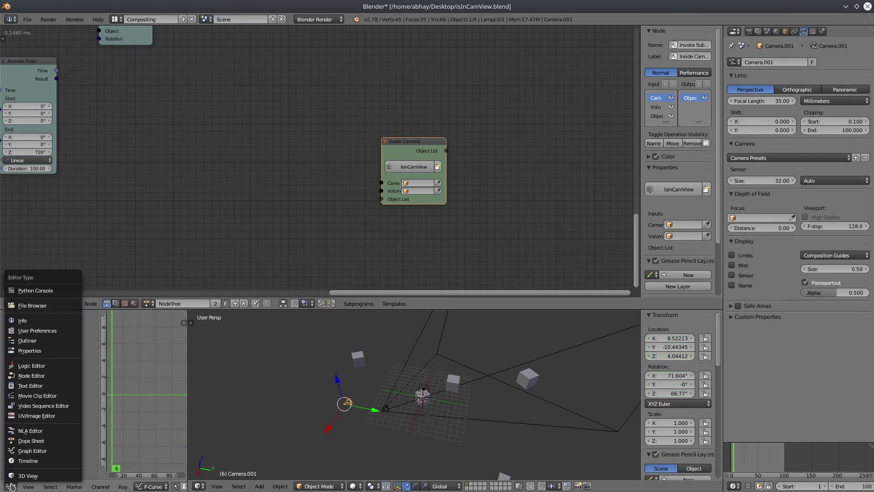
{"action": "left_click", "coordinate": [28, 321]}
Enlarge the 3D view and make Camera.001 the active camera, looking through it
{"action": "left_click_drag", "start_coordinate": [307, 309], "coordinate": [307, 191]}
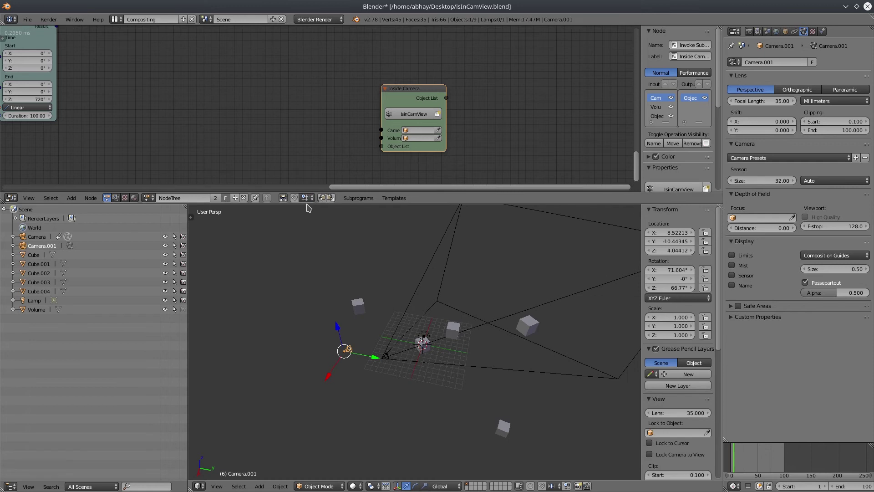
{"action": "mouse_move", "coordinate": [458, 363]}
{"action": "middle_mouse_down"}
{"action": "mouse_move", "coordinate": [465, 367]}
{"action": "mouse_move", "coordinate": [444, 359]}
{"action": "middle_mouse_up"}
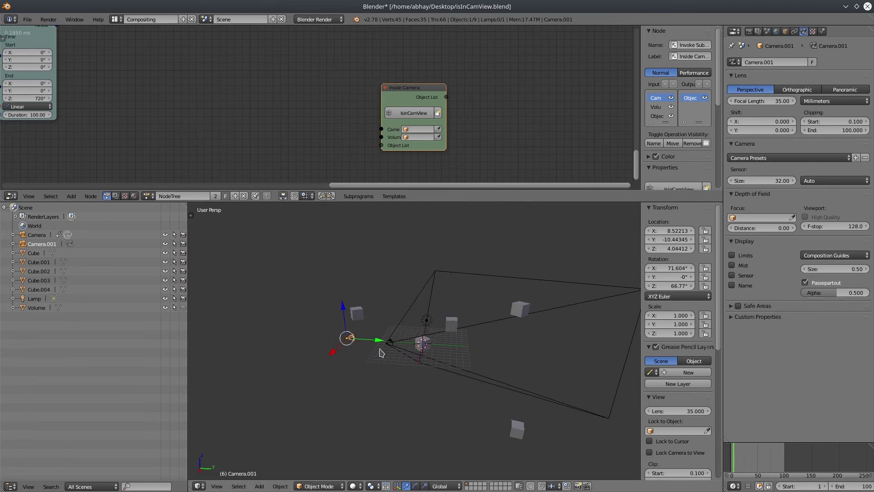
{"action": "key", "text": "KP_0"}
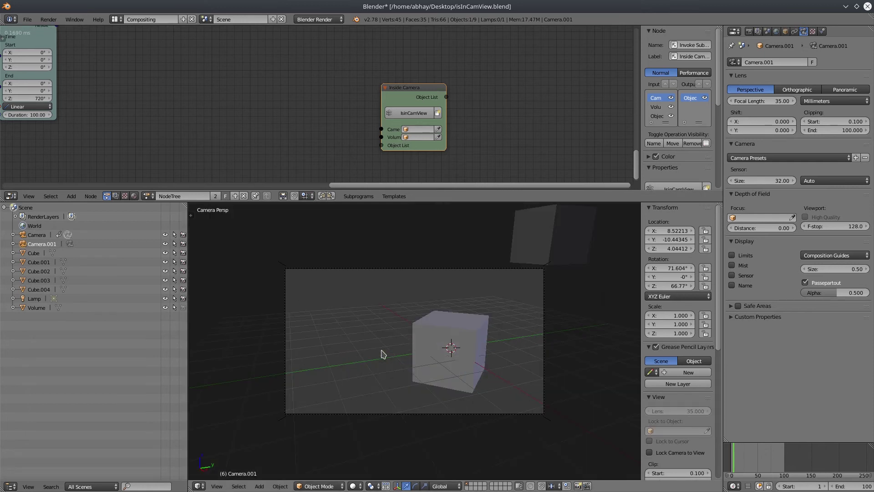
{"action": "key", "text": "KP_0"}
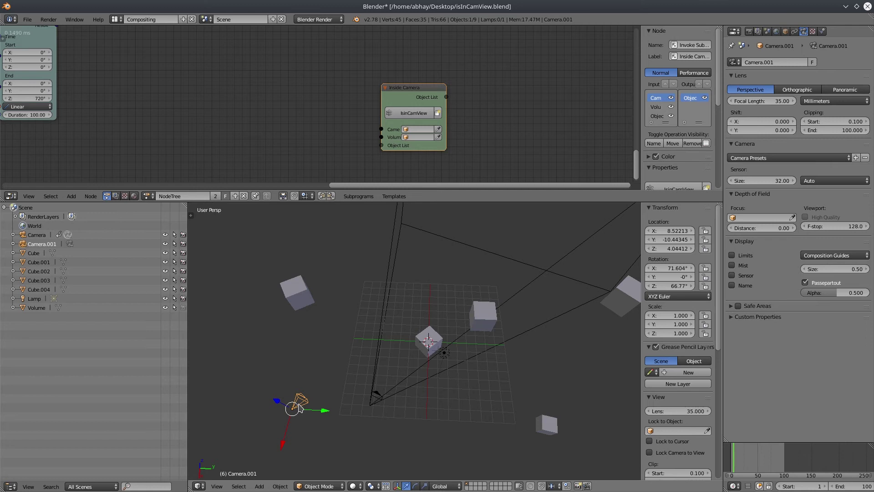
{"action": "key", "text": "KP_0"}
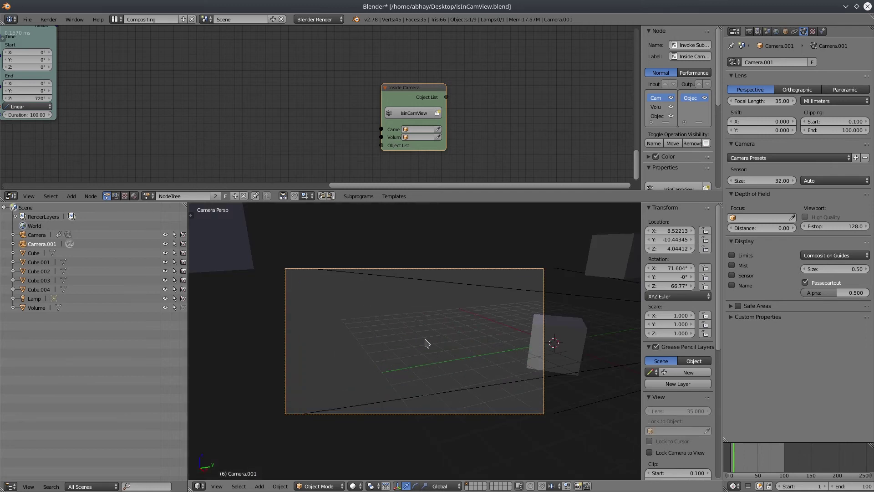
Enable Lock Camera to View, frame a cube with Camera.001 and keyframe the camera at frame 6
{"action": "scroll", "coordinate": [666, 375], "scroll_direction": "down", "scroll_amount": 7}
{"action": "left_click", "coordinate": [650, 324]}
{"action": "middle_click_drag", "start_coordinate": [378, 324], "coordinate": [439, 341]}
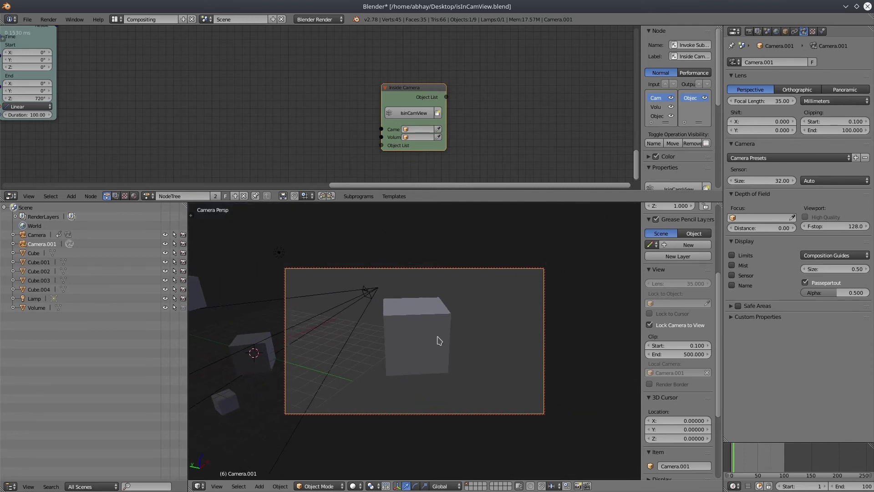
{"action": "key", "text": "i"}
{"action": "left_click", "coordinate": [423, 321]}
{"action": "key", "text": "i"}
{"action": "left_click", "coordinate": [416, 323]}
Go to frame 73, centre Camera.001's view on Cube.003 and keyframe the camera there
{"action": "left_click_drag", "start_coordinate": [756, 455], "coordinate": [770, 453]}
{"action": "middle_click_drag", "start_coordinate": [462, 385], "coordinate": [369, 343]}
{"action": "middle_click_drag", "start_coordinate": [492, 306], "coordinate": [442, 324]}
{"action": "right_click", "coordinate": [437, 349]}
{"action": "key", "text": "KP_Decimal"}
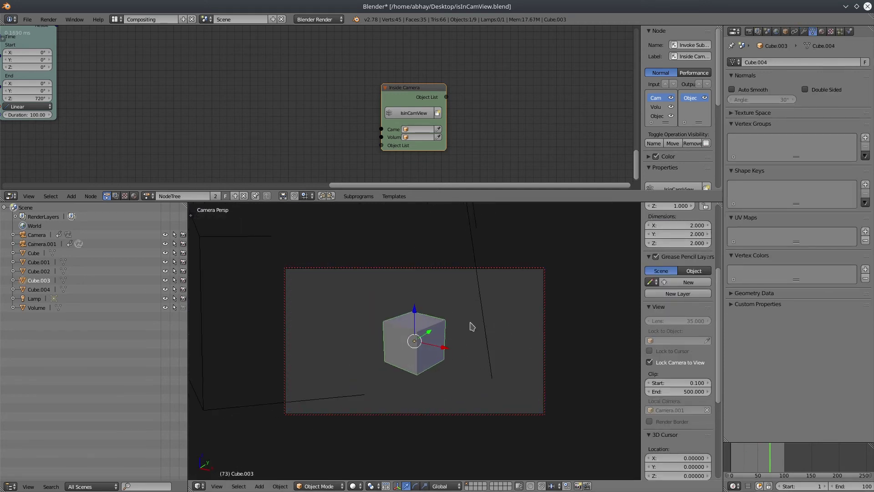
{"action": "right_click", "coordinate": [513, 271]}
{"action": "key", "text": "i"}
{"action": "left_click", "coordinate": [501, 306]}
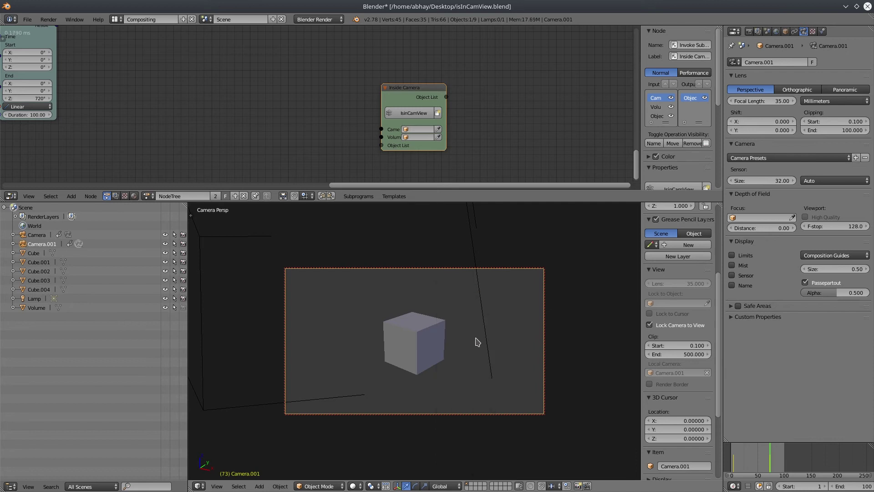
Play the animation through Camera.001, stop it, turn off Lock Camera to View and return to the perspective view
{"action": "key", "text": "KP_0"}
{"action": "key", "text": "KP_0"}
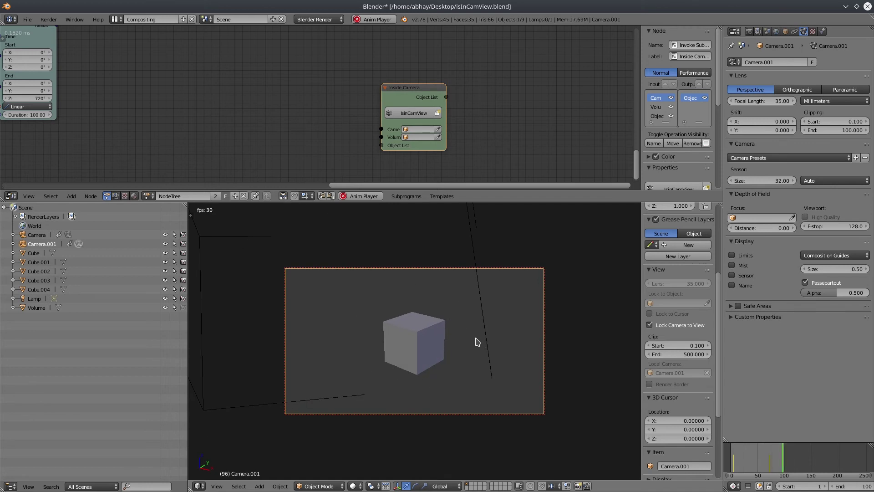
{"action": "key", "text": "Escape"}
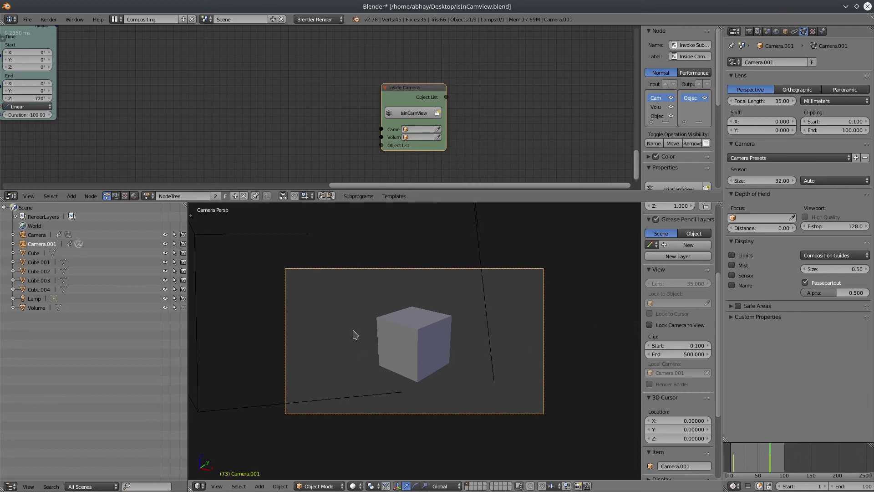
{"action": "middle_click_drag", "start_coordinate": [355, 335], "coordinate": [409, 361]}
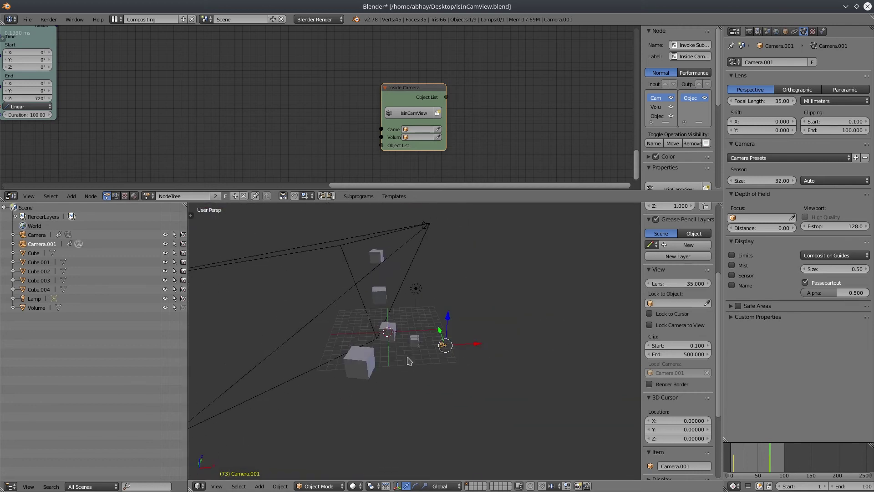
Duplicate the Volume object and place the copy away from the original
{"action": "right_click", "coordinate": [333, 308]}
{"action": "key", "text": "shift+d"}
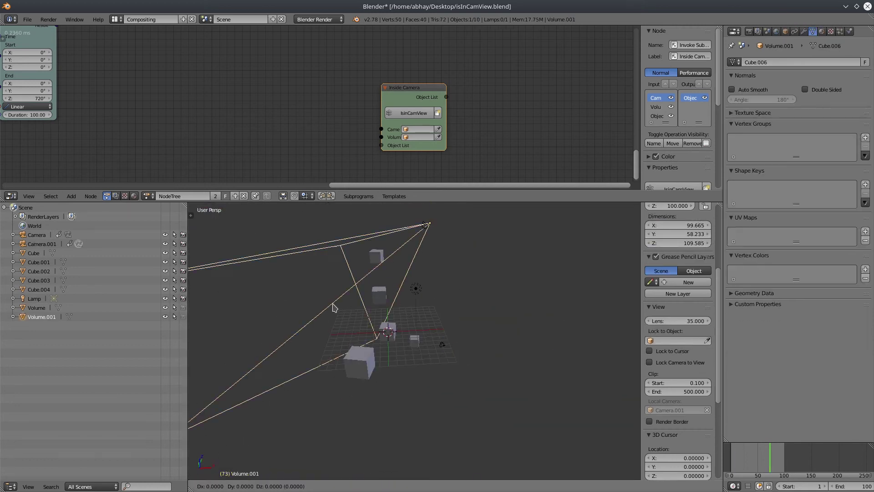
{"action": "left_click", "coordinate": [571, 426]}
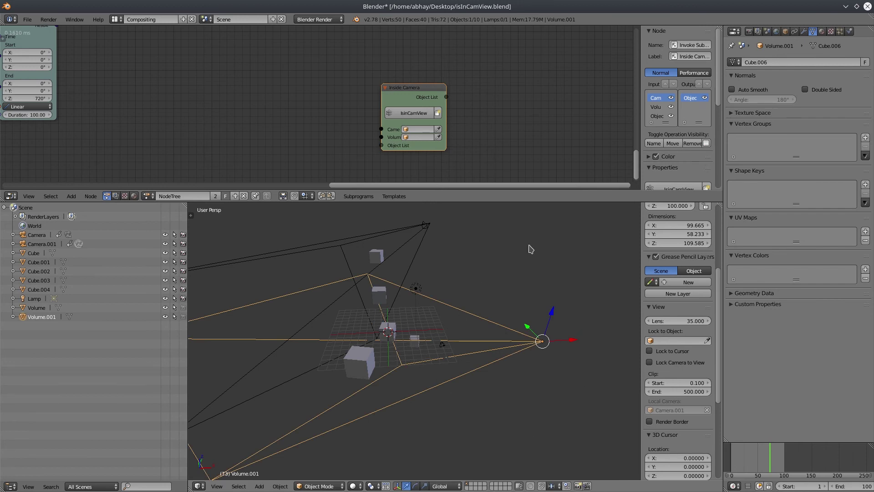
Assign Camera.001 and Volume.001 to the duplicated Inside Camera node's Camera and Volume inputs
{"action": "scroll", "coordinate": [361, 104], "scroll_direction": "up", "scroll_amount": 3}
{"action": "middle_click_drag", "start_coordinate": [480, 122], "coordinate": [368, 104]}
{"action": "left_click", "coordinate": [339, 118]}
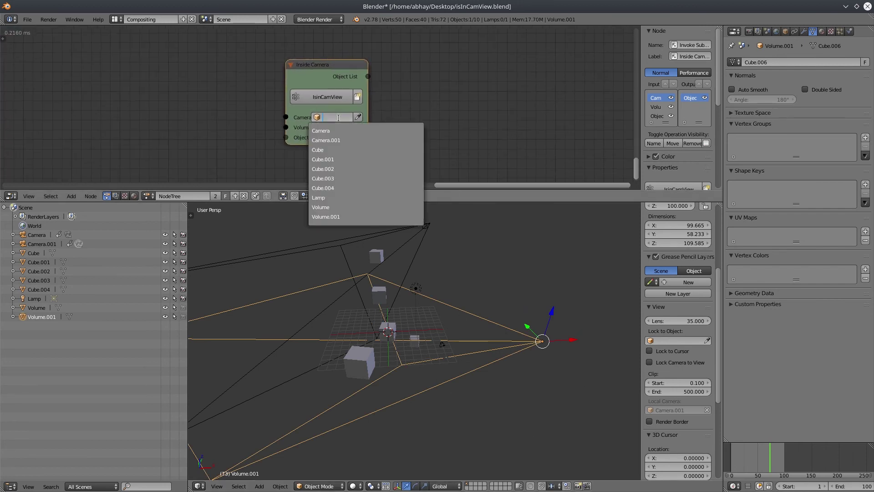
{"action": "left_click", "coordinate": [343, 139]}
{"action": "left_click", "coordinate": [329, 128]}
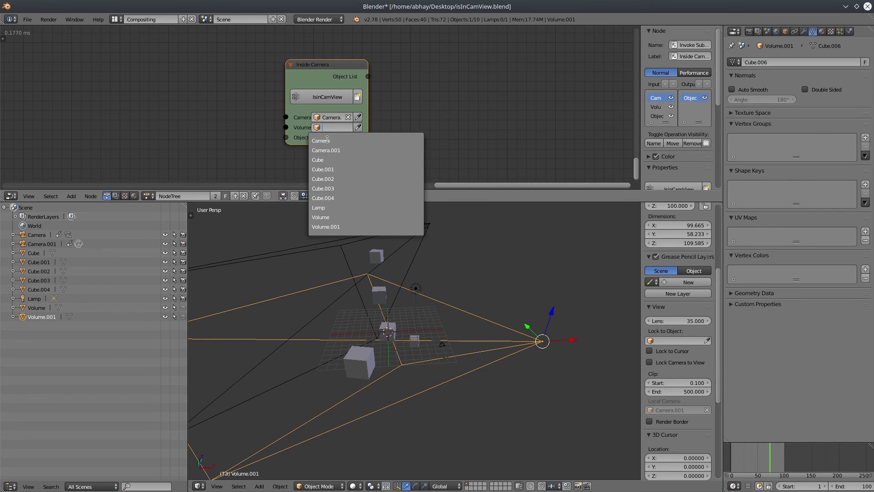
{"action": "left_click", "coordinate": [331, 226]}
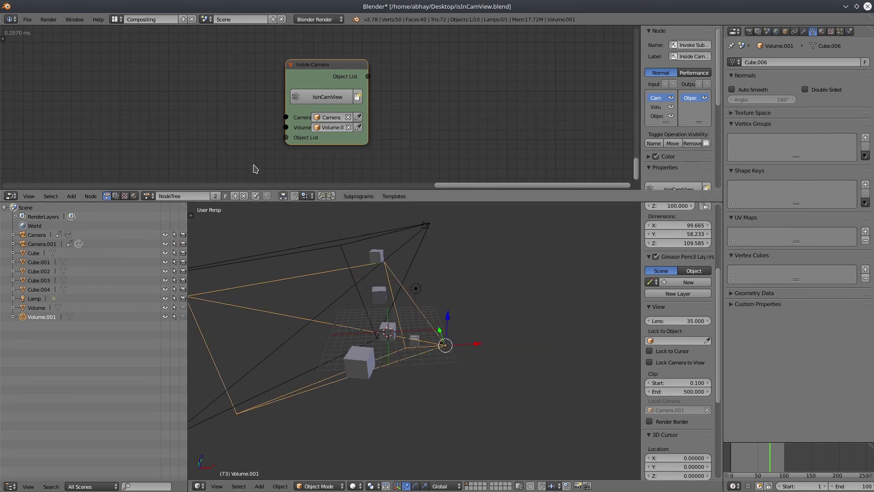
Maximize the node editor and link the first Inside Camera node's Object List output to the second one's Object List input
{"action": "middle_click_drag", "start_coordinate": [168, 96], "coordinate": [215, 88]}
{"action": "scroll", "coordinate": [208, 125], "scroll_direction": "down", "scroll_amount": 1}
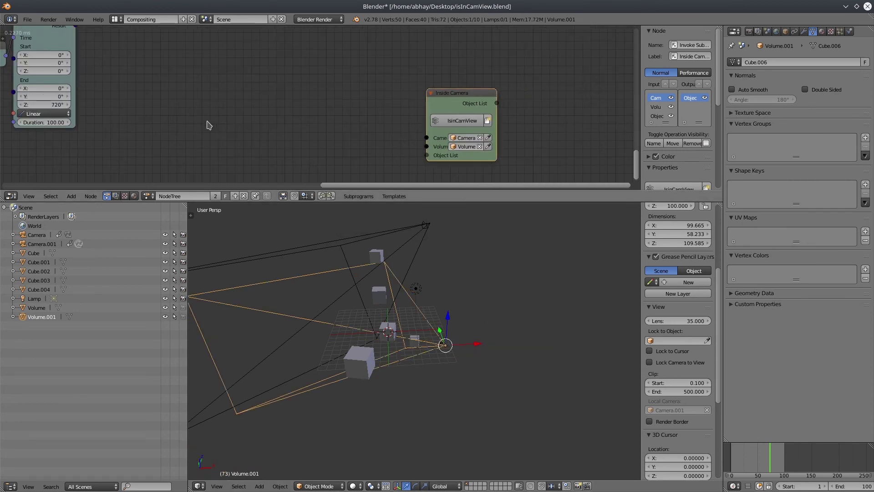
{"action": "key", "text": "shift+space"}
{"action": "middle_click_drag", "start_coordinate": [167, 231], "coordinate": [371, 290]}
{"action": "left_click_drag", "start_coordinate": [78, 53], "coordinate": [435, 210]}
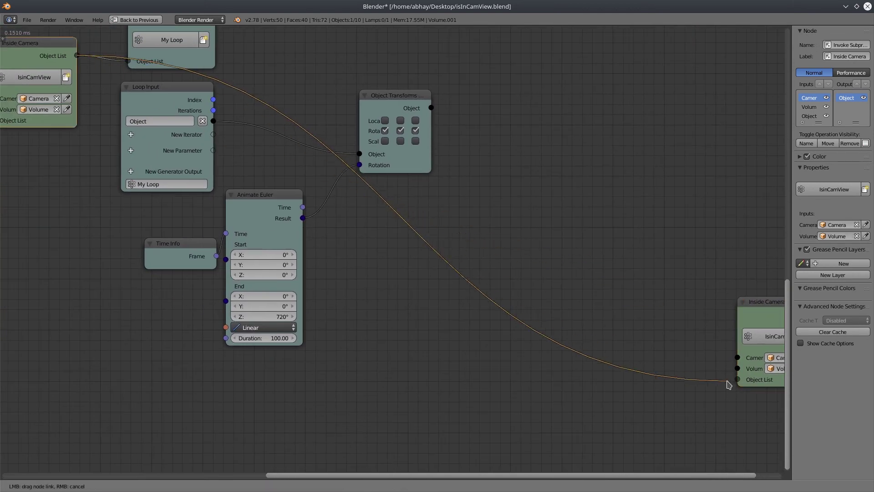
{"action": "left_click_drag", "start_coordinate": [735, 380], "coordinate": [738, 380]}
{"action": "middle_click_drag", "start_coordinate": [526, 285], "coordinate": [185, 189]}
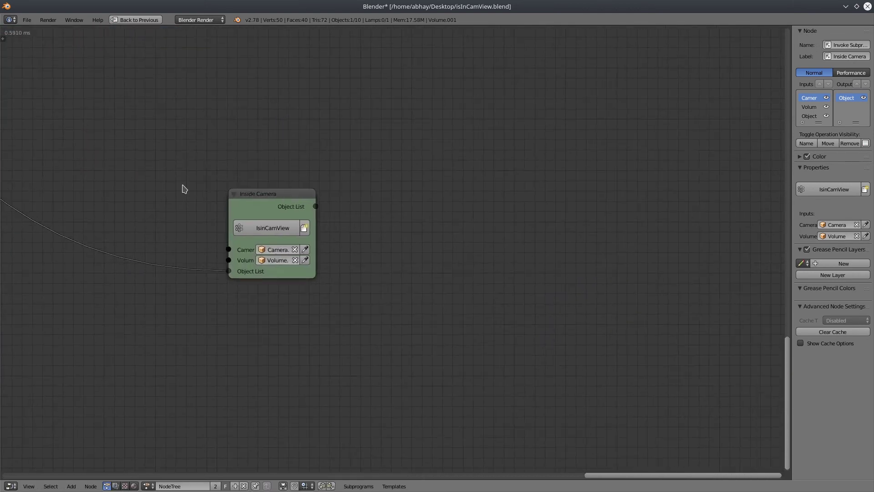
Reposition the second Inside Camera node and create a loop through its Object List output
{"action": "left_click_drag", "start_coordinate": [284, 196], "coordinate": [268, 187]}
{"action": "key", "text": "w"}
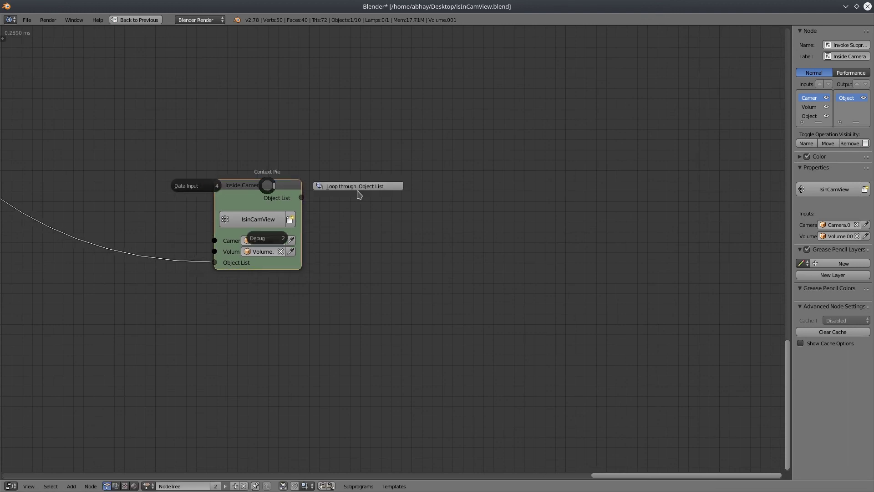
{"action": "left_click", "coordinate": [364, 192]}
Duplicate the first setup's Object Transforms Output, Animate Euler and Time Info nodes and place the copies near the second Inside Camera node
{"action": "middle_click_drag", "start_coordinate": [156, 244], "coordinate": [416, 249]}
{"action": "middle_click_drag", "start_coordinate": [83, 85], "coordinate": [115, 144]}
{"action": "left_click", "coordinate": [180, 100]}
{"action": "key", "text": "shift+d"}
{"action": "left_click", "coordinate": [705, 150]}
{"action": "left_click", "coordinate": [112, 141]}
{"action": "key", "text": "shift+d"}
{"action": "left_click", "coordinate": [603, 68]}
{"action": "left_click", "coordinate": [39, 199]}
{"action": "key", "text": "shift+d"}
{"action": "left_click", "coordinate": [465, 151]}
{"action": "middle_click_drag", "start_coordinate": [413, 226], "coordinate": [20, 209]}
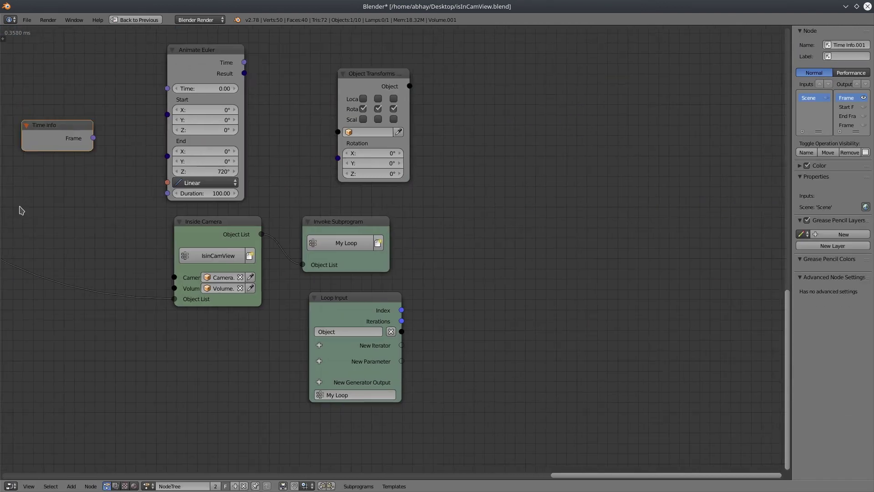
Arrange the copied nodes around the new loop and link Loop Input's Object and Animate Euler's Result to Object Transforms Output's Object and Rotation
{"action": "left_click_drag", "start_coordinate": [364, 72], "coordinate": [515, 271]}
{"action": "left_click_drag", "start_coordinate": [395, 330], "coordinate": [487, 331]}
{"action": "left_click_drag", "start_coordinate": [189, 60], "coordinate": [453, 375]}
{"action": "left_click_drag", "start_coordinate": [518, 272], "coordinate": [636, 242]}
{"action": "left_click_drag", "start_coordinate": [501, 388], "coordinate": [600, 326]}
Place the copied Time Info node beside the copied Animate Euler node and link its Frame output to the Time input
{"action": "left_click_drag", "start_coordinate": [76, 138], "coordinate": [393, 444]}
{"action": "middle_click_drag", "start_coordinate": [393, 445], "coordinate": [347, 372]}
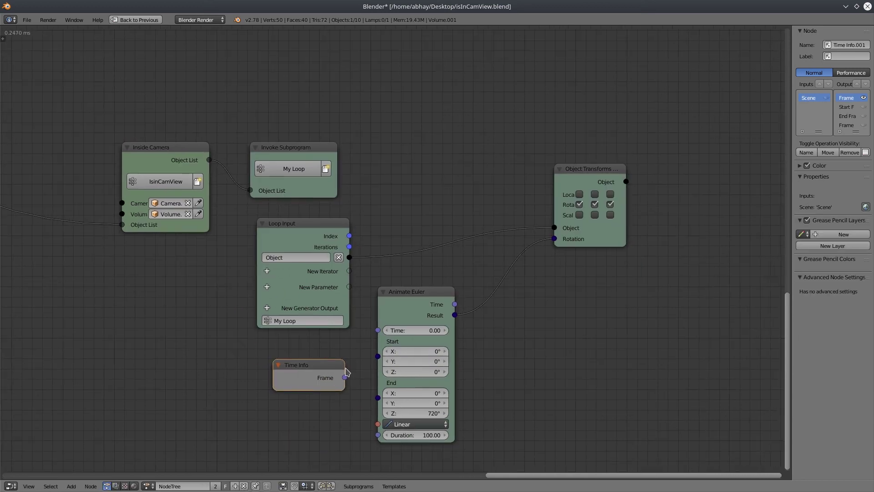
{"action": "left_click_drag", "start_coordinate": [345, 378], "coordinate": [378, 331]}
{"action": "middle_click_drag", "start_coordinate": [514, 339], "coordinate": [500, 319]}
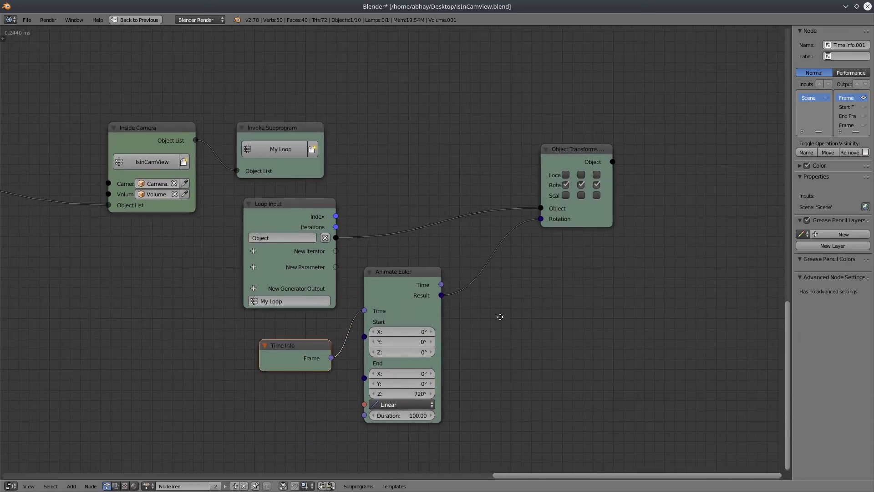
Restore the full layout and play the animation, checking the cubes through Camera.001 and from a perspective view
{"action": "key", "text": "shift+space"}
{"action": "scroll", "coordinate": [389, 100], "scroll_direction": "down", "scroll_amount": 7}
{"action": "middle_click_drag", "start_coordinate": [206, 31], "coordinate": [252, 48]}
{"action": "scroll", "coordinate": [344, 101], "scroll_direction": "up", "scroll_amount": 2}
{"action": "mouse_move", "coordinate": [490, 375]}
{"action": "middle_mouse_down"}
{"action": "mouse_move", "coordinate": [516, 377]}
{"action": "mouse_move", "coordinate": [476, 374]}
{"action": "middle_mouse_up"}
{"action": "key", "text": "KP_0"}
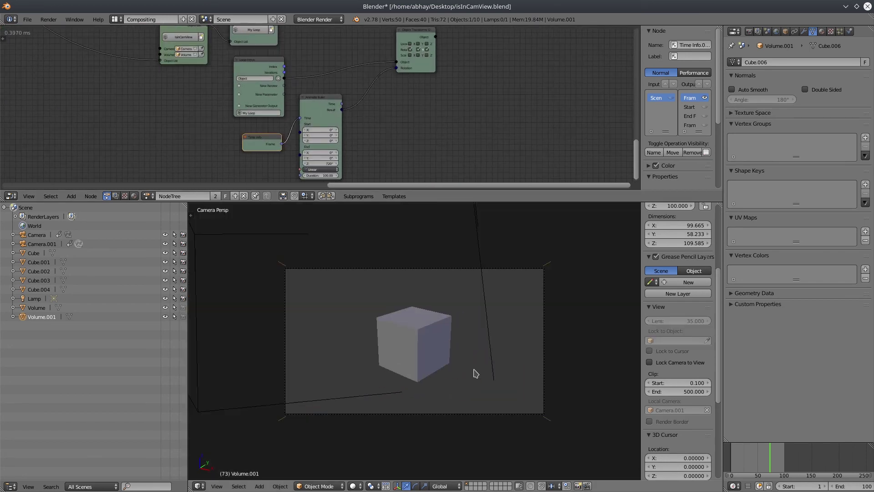
{"action": "key", "text": "alt+a"}
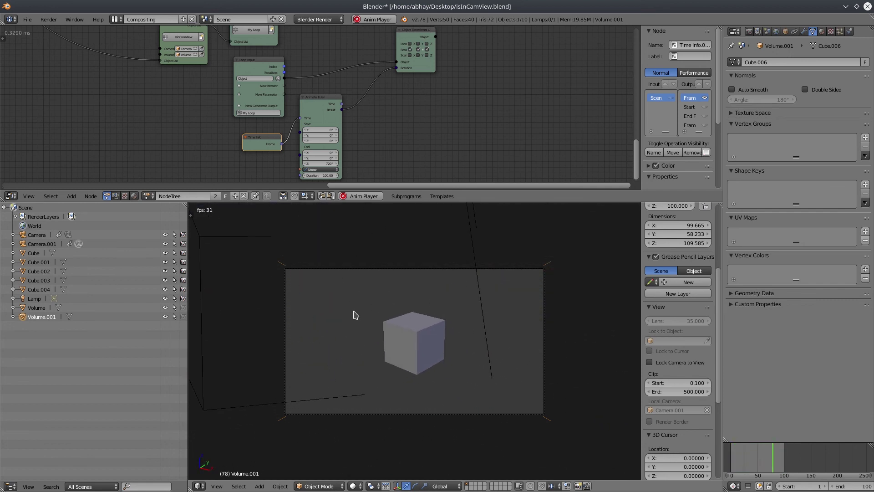
{"action": "middle_click_drag", "start_coordinate": [355, 315], "coordinate": [396, 351]}
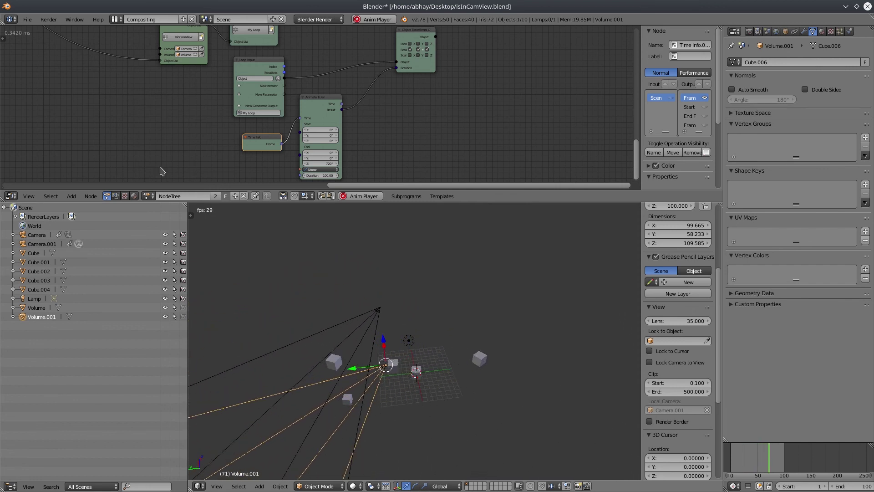
Widen the second Inside Camera node so its Camera.001 and Volume.001 names can be read in full
{"action": "scroll", "coordinate": [226, 122], "scroll_direction": "up", "scroll_amount": 3}
{"action": "middle_click_drag", "start_coordinate": [146, 66], "coordinate": [304, 139]}
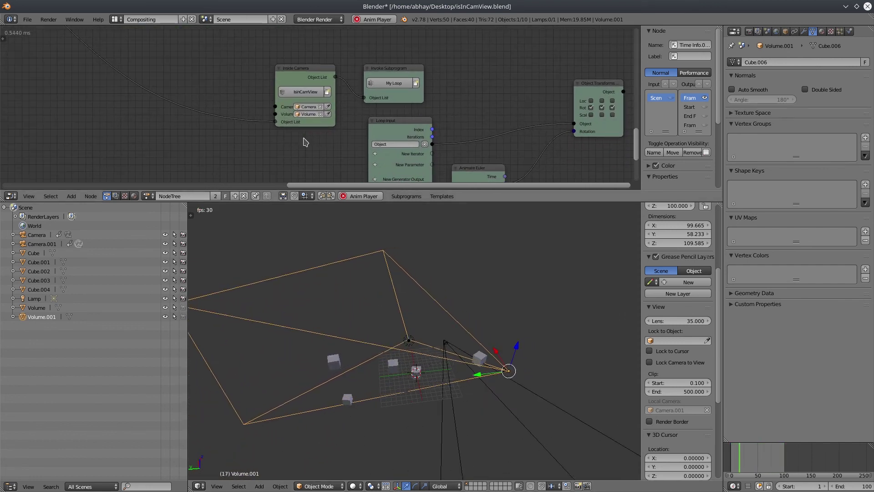
{"action": "scroll", "coordinate": [306, 140], "scroll_direction": "up", "scroll_amount": 1}
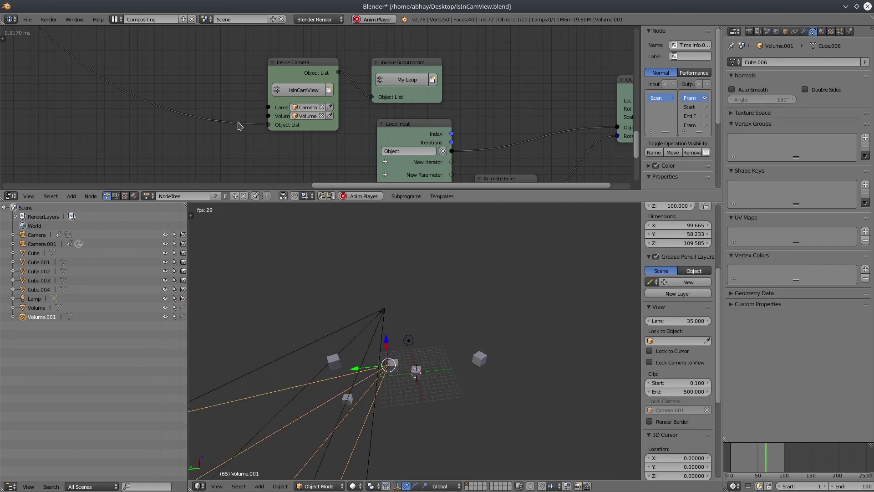
{"action": "left_click_drag", "start_coordinate": [337, 122], "coordinate": [357, 124]}
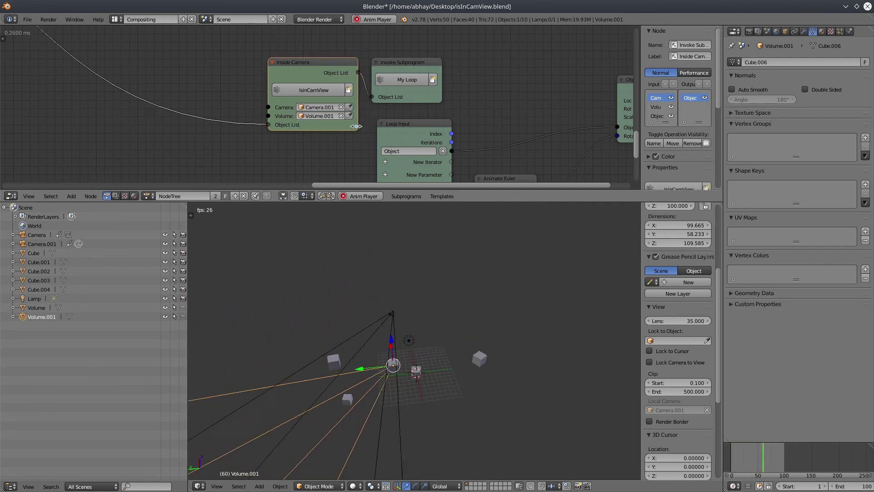
Maximize the node editor and examine the IsinCamView group's nodes and how the two Inside Camera nodes are connected
{"action": "middle_click_drag", "start_coordinate": [332, 134], "coordinate": [221, 94]}
{"action": "middle_click_drag", "start_coordinate": [174, 129], "coordinate": [370, 240]}
{"action": "middle_click_drag", "start_coordinate": [269, 97], "coordinate": [361, 169]}
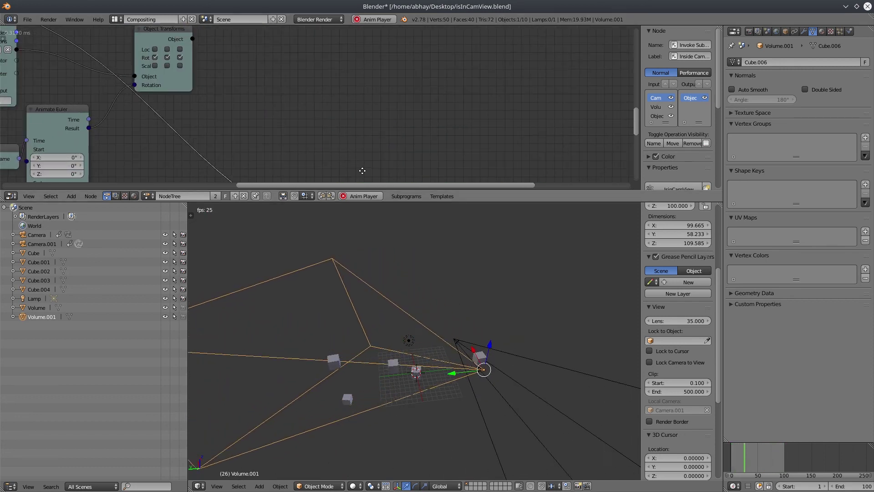
{"action": "scroll", "coordinate": [282, 109], "scroll_direction": "down", "scroll_amount": 6}
{"action": "middle_click_drag", "start_coordinate": [267, 111], "coordinate": [363, 110]}
{"action": "key", "text": "shift+space"}
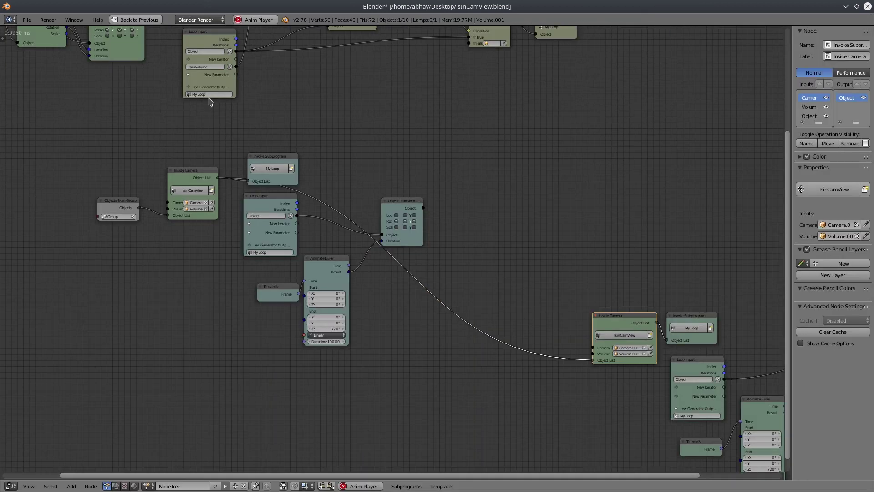
{"action": "scroll", "coordinate": [131, 122], "scroll_direction": "up", "scroll_amount": 3}
{"action": "middle_click_drag", "start_coordinate": [131, 121], "coordinate": [244, 230]}
{"action": "middle_click_drag", "start_coordinate": [116, 178], "coordinate": [7, 242]}
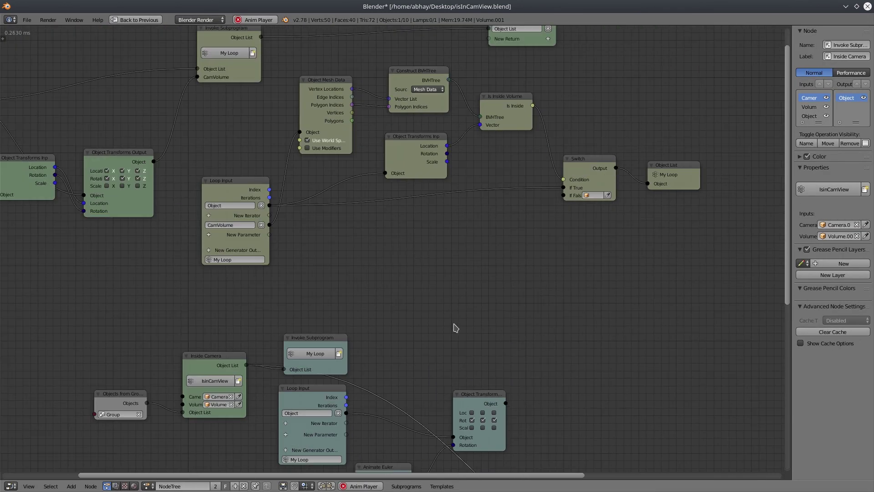
Cut the link between the two Inside Camera nodes and feed the second one's Object List from the Objects from Group node
{"action": "middle_click_drag", "start_coordinate": [622, 470], "coordinate": [232, 197]}
{"action": "middle_click_drag", "start_coordinate": [413, 344], "coordinate": [496, 130]}
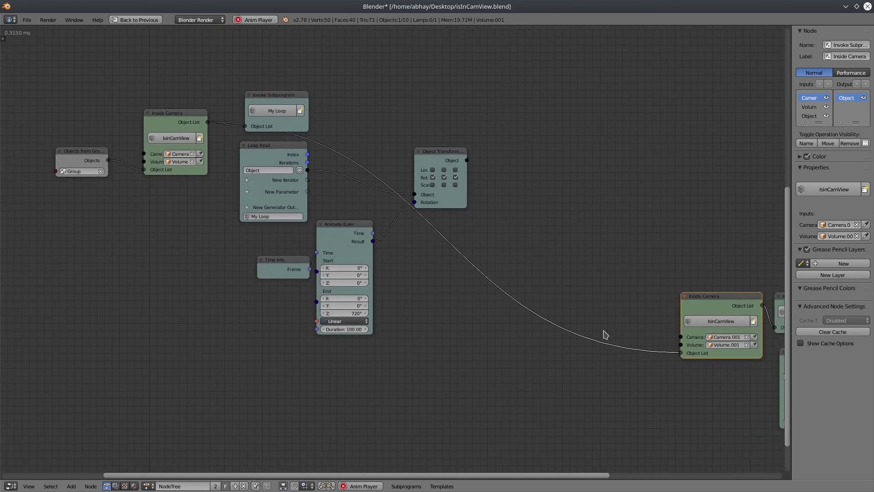
{"action": "right_click_drag", "start_coordinate": [533, 305], "coordinate": [531, 309], "text": "ctrl"}
{"action": "left_click_drag", "start_coordinate": [110, 161], "coordinate": [476, 292]}
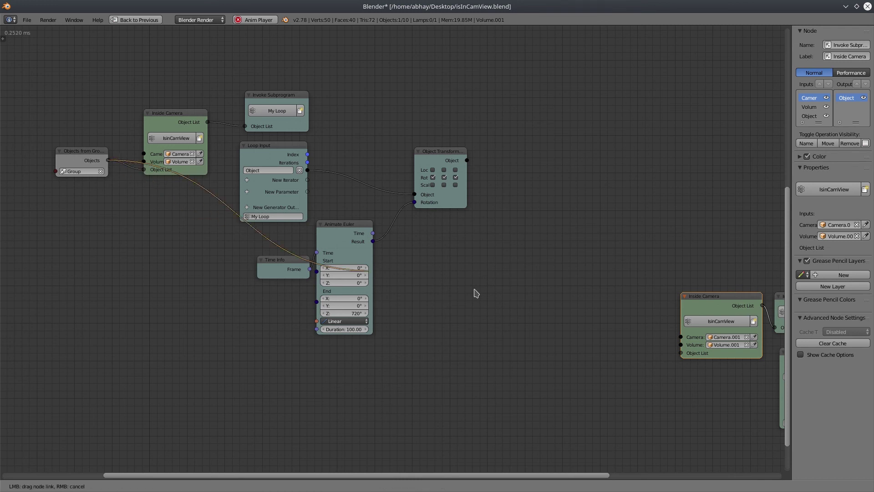
{"action": "left_click_drag", "start_coordinate": [691, 331], "coordinate": [689, 354]}
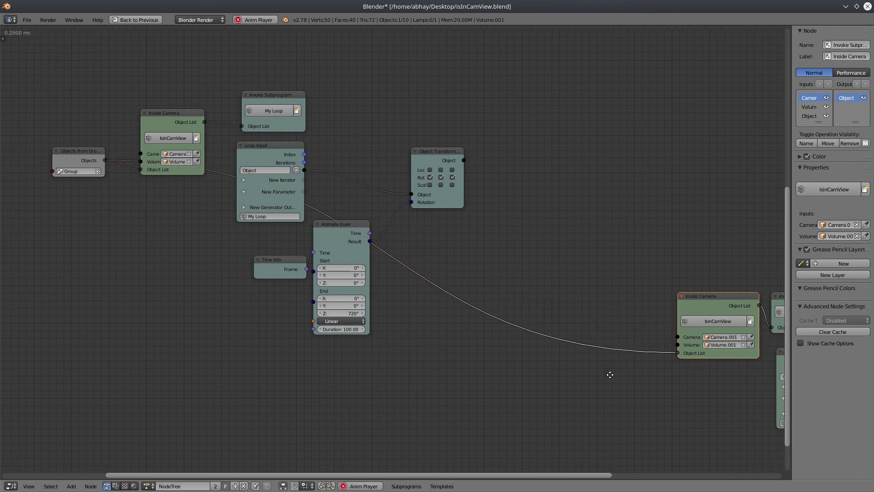
Return to the full layout and view the playing animation through Camera.001 with the relinked node setup
{"action": "middle_click_drag", "start_coordinate": [611, 373], "coordinate": [481, 276]}
{"action": "key", "text": "ctrl+Up"}
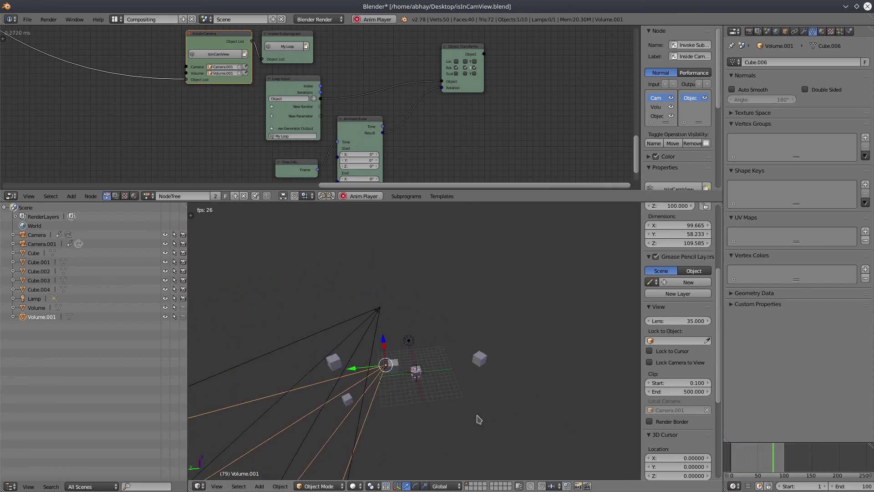
{"action": "key", "text": "KP_0"}
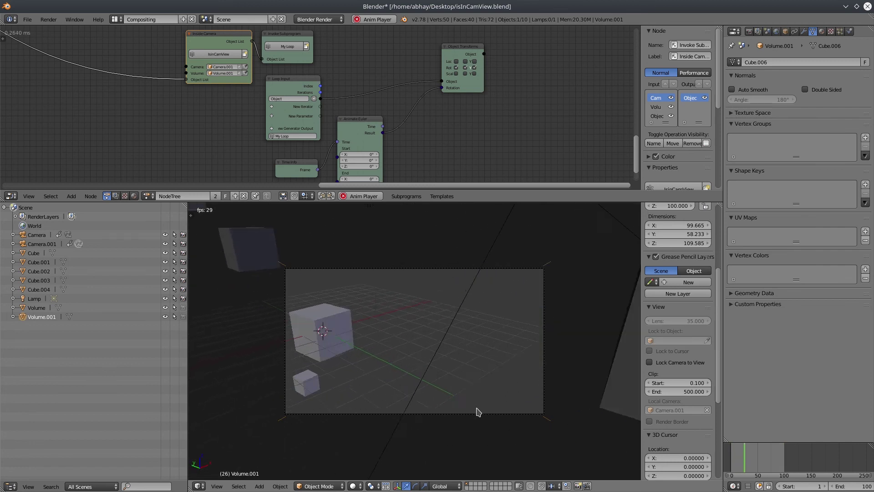